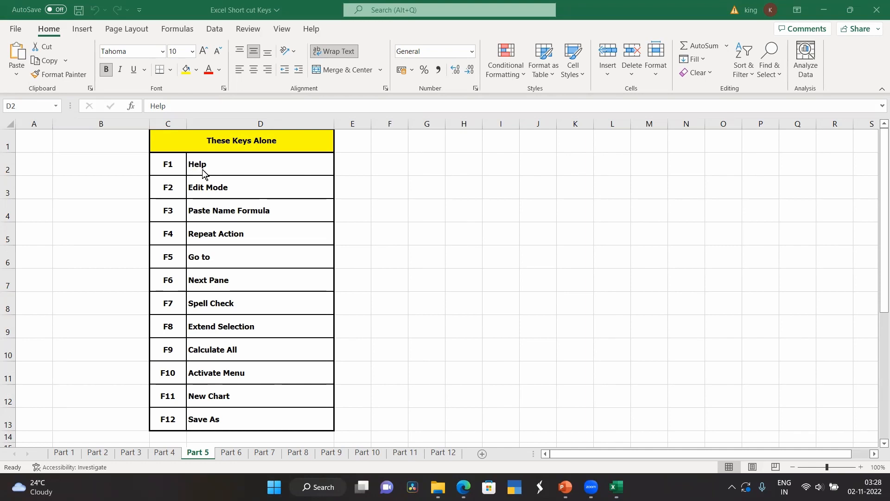
# Enter 57 in cell B2 and 58 in B3, and extend the number series down to B13.
pyautogui.click(130, 166)
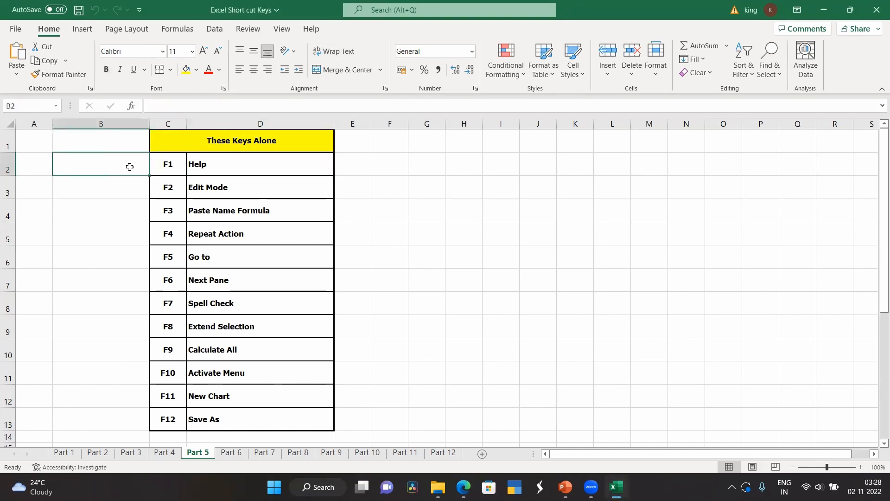
pyautogui.press('F2')
pyautogui.write('57')
pyautogui.press('Return')
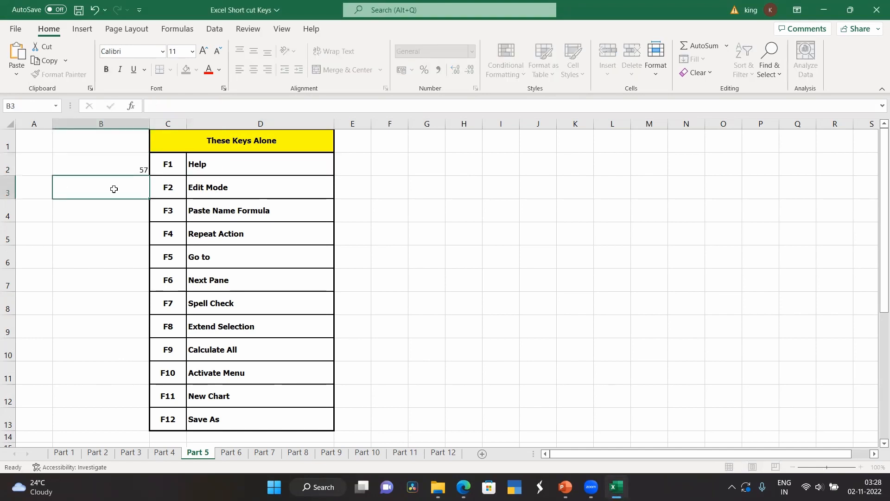
pyautogui.press('F2')
pyautogui.write('58')
pyautogui.press('Return')
pyautogui.moveTo(115, 165); pyautogui.dragTo(149, 426)
pyautogui.click(382, 350)
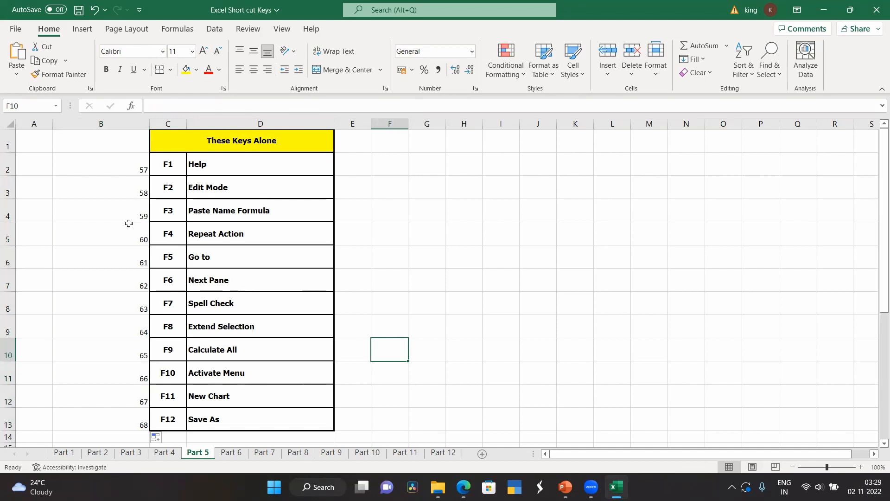
# Open the application help from cell D2, search it for "sum", and close the help.
pyautogui.click(197, 166)
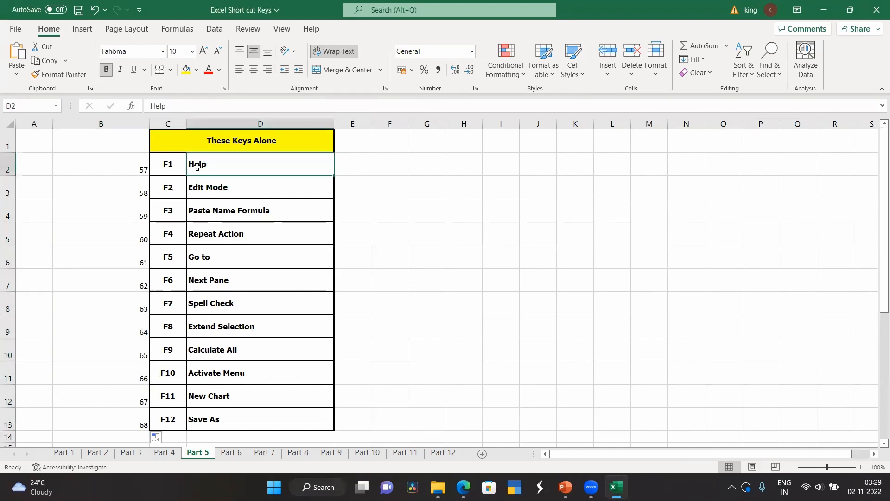
pyautogui.click(168, 166)
pyautogui.click(209, 167)
pyautogui.press('F1')
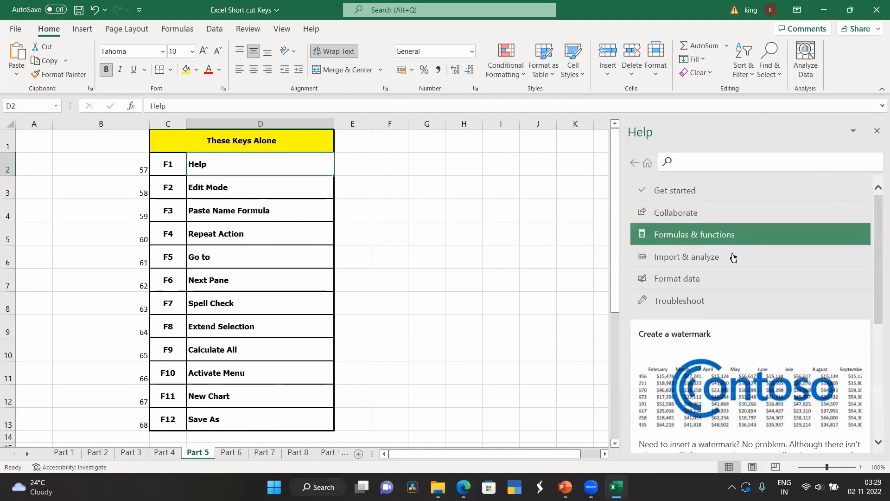
pyautogui.click(745, 164)
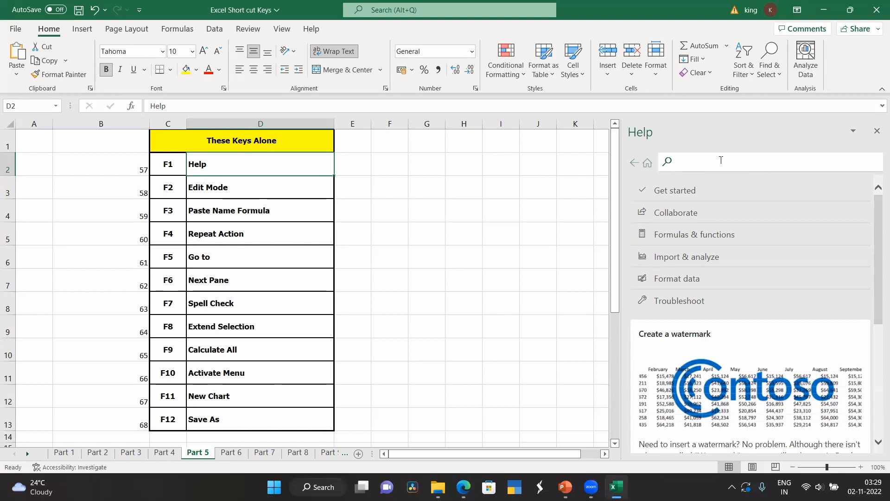
pyautogui.write('sum')
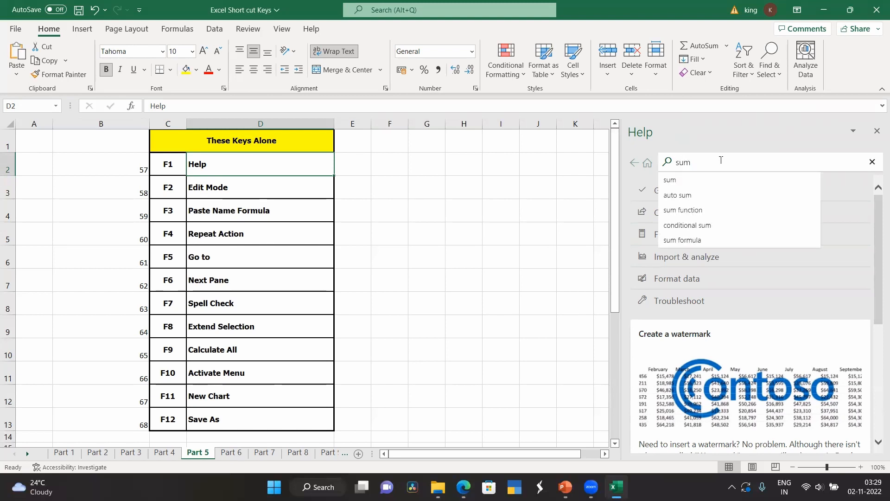
pyautogui.click(679, 184)
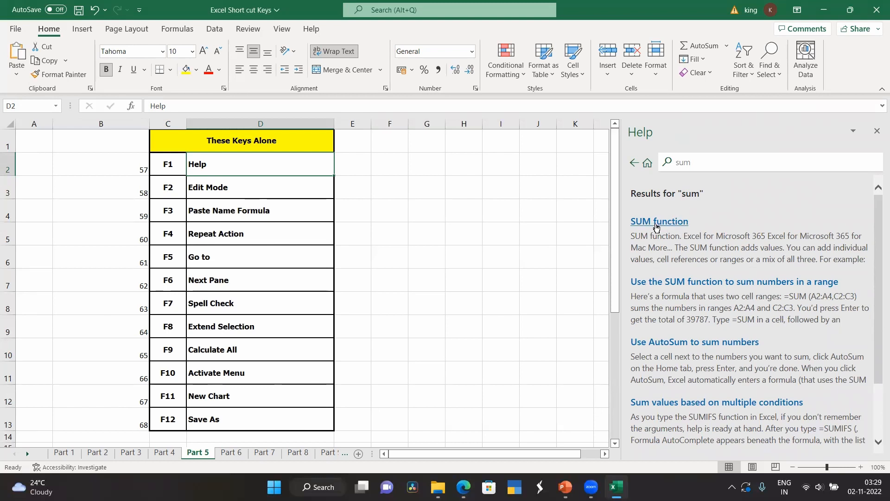
pyautogui.click(877, 131)
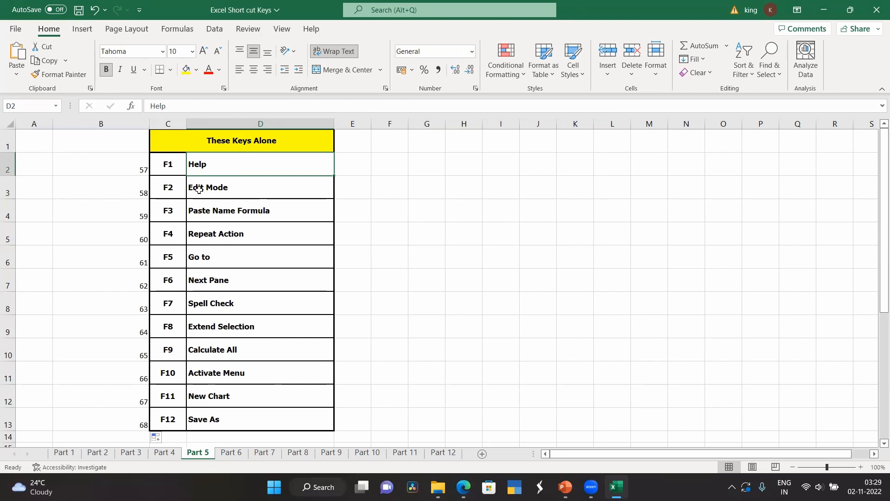
# Put the "Edit Mode" cell D3 into edit mode and leave it without changing its text.
pyautogui.click(203, 189)
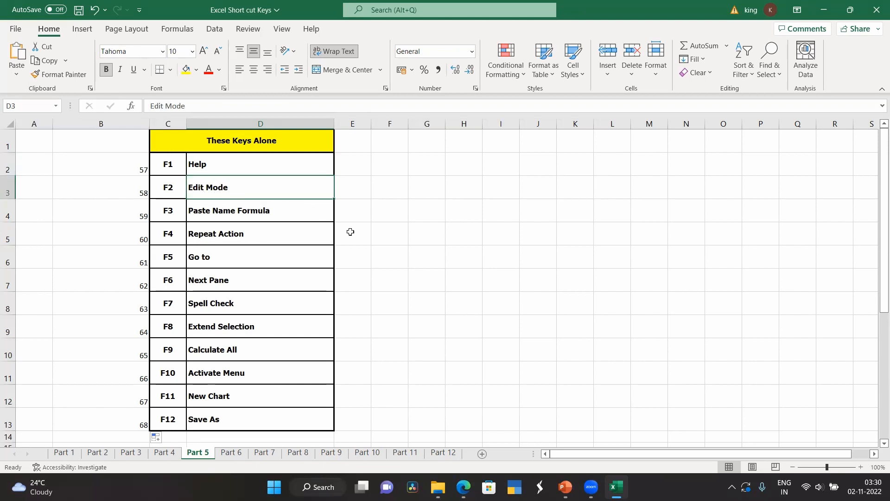
pyautogui.click(360, 217)
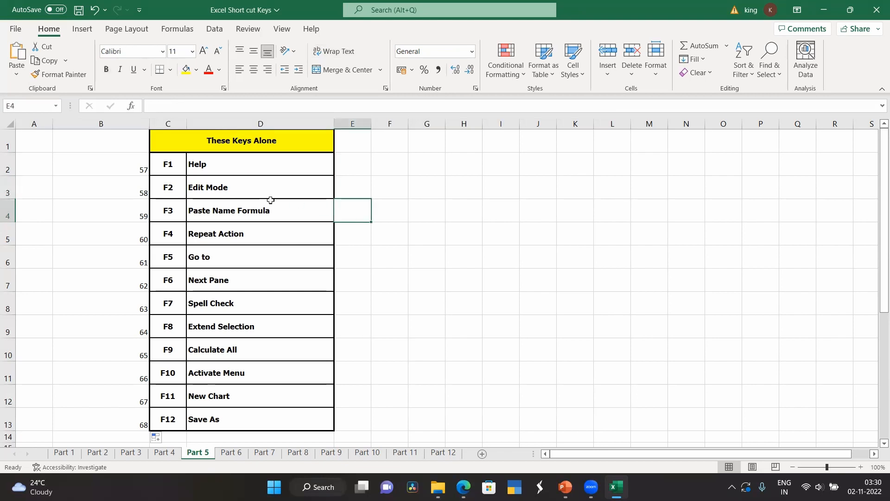
pyautogui.click(224, 186)
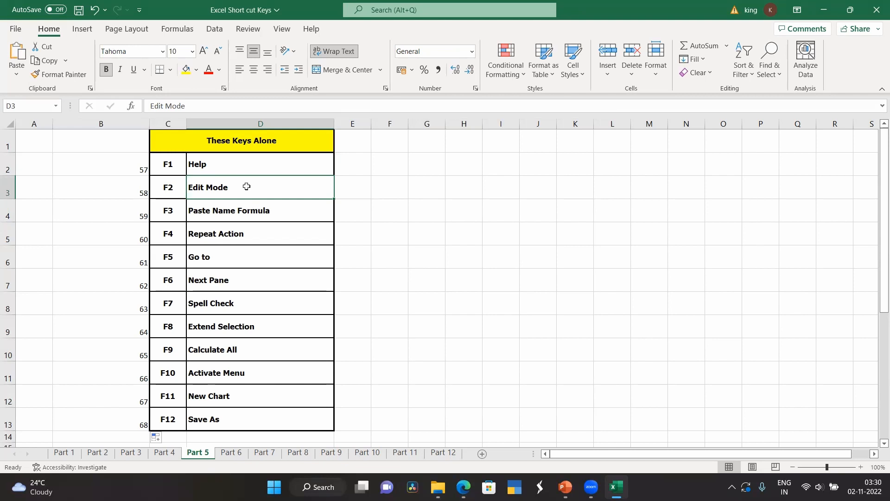
pyautogui.click(381, 213)
pyautogui.click(239, 188)
pyautogui.press('F2')
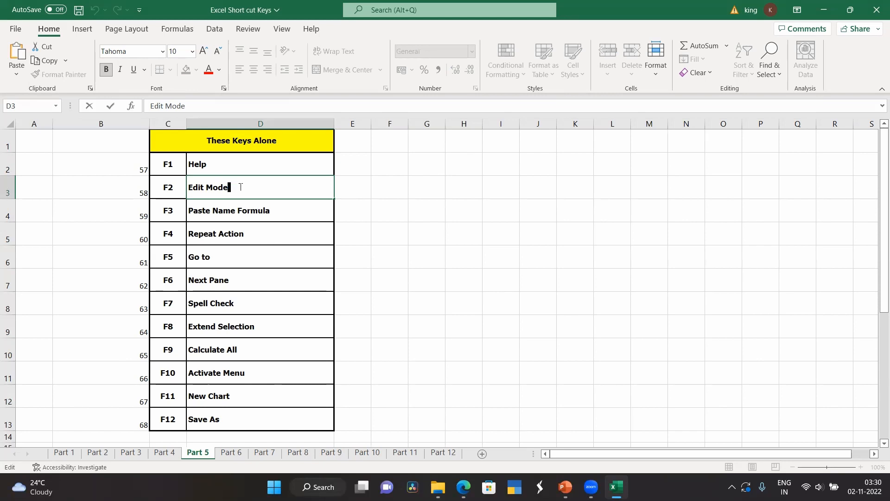
pyautogui.click(242, 213)
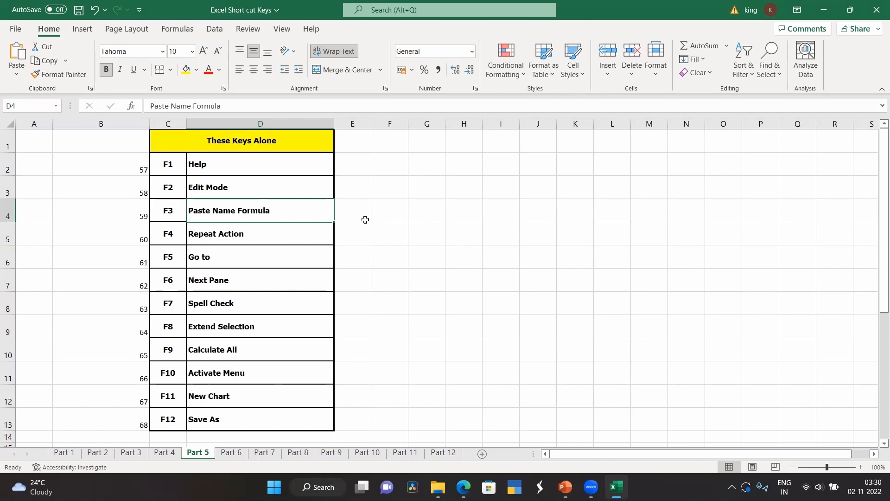
# Enter 10 and 20 in cells F2 and G2, and 30 and 40 in cells F3 and G3.
pyautogui.click(384, 214)
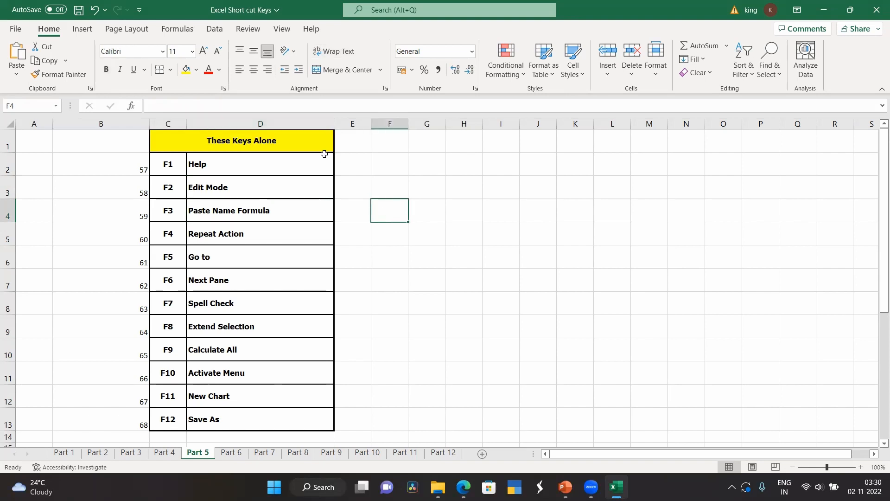
pyautogui.click(213, 29)
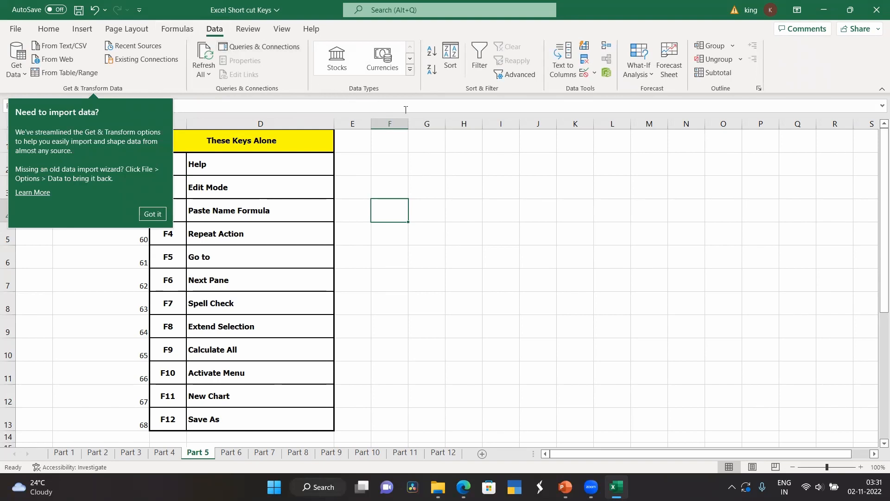
pyautogui.click(178, 31)
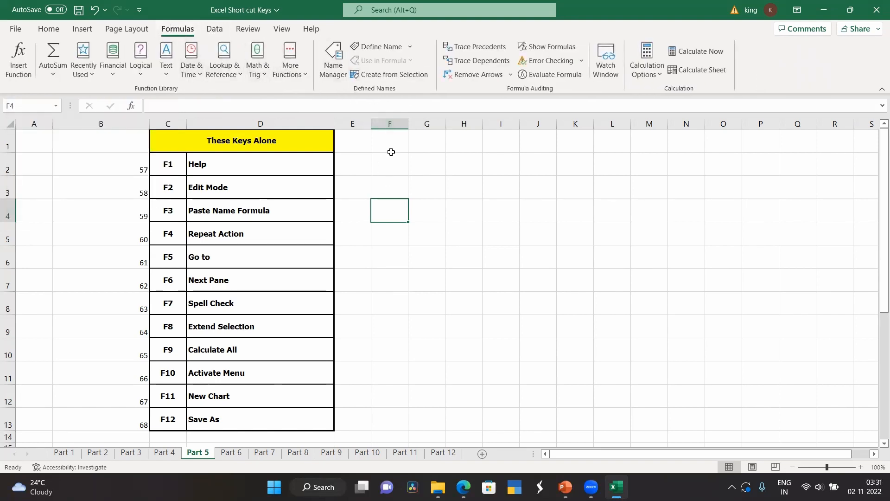
pyautogui.press('Up')
pyautogui.press('Up')
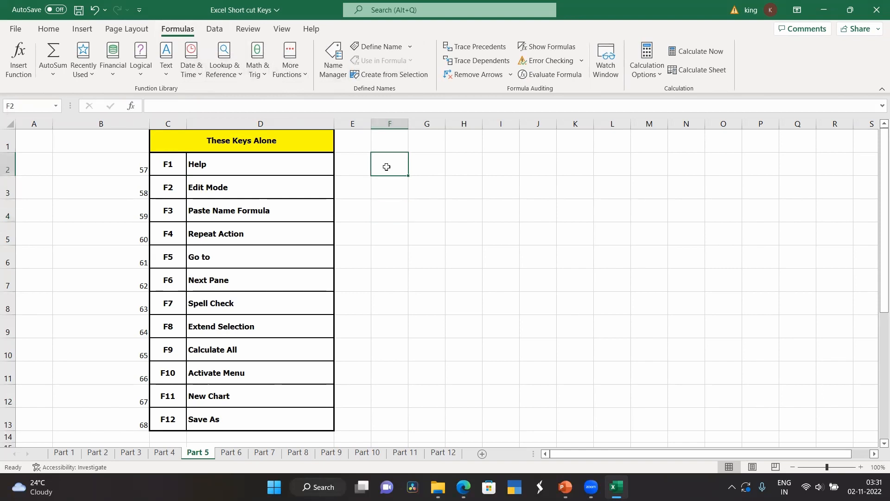
pyautogui.write('10')
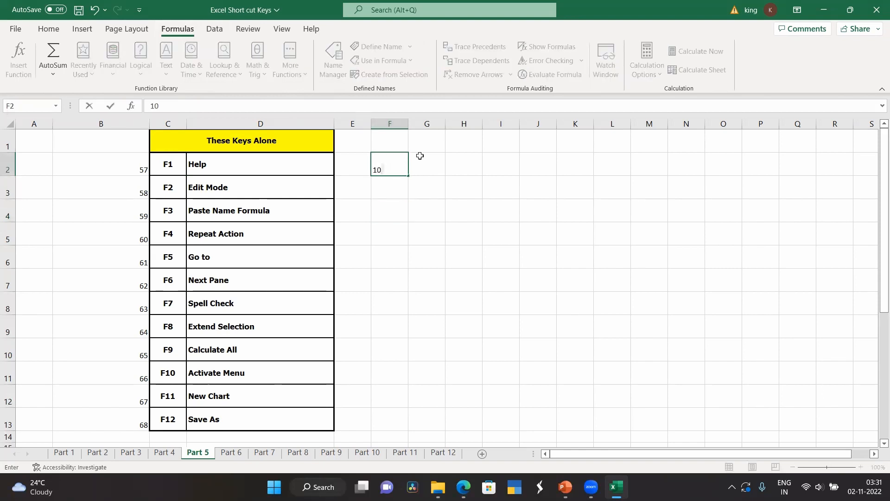
pyautogui.click(419, 156)
pyautogui.write('20')
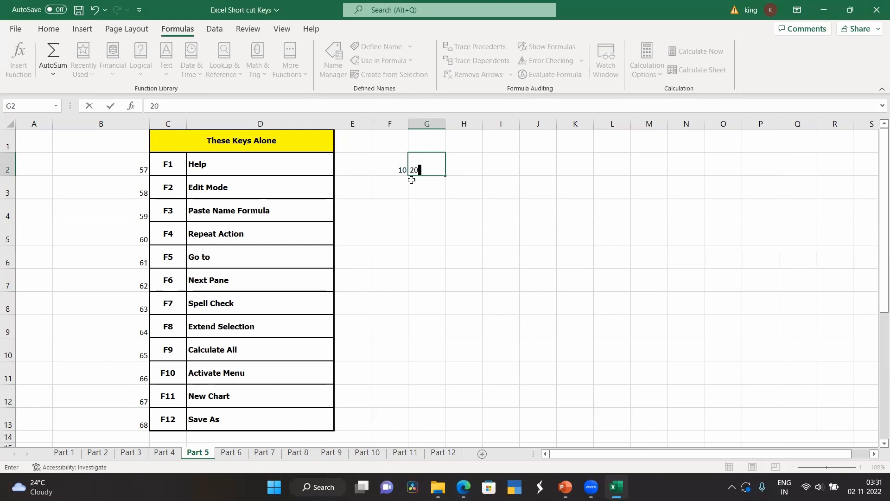
pyautogui.click(392, 193)
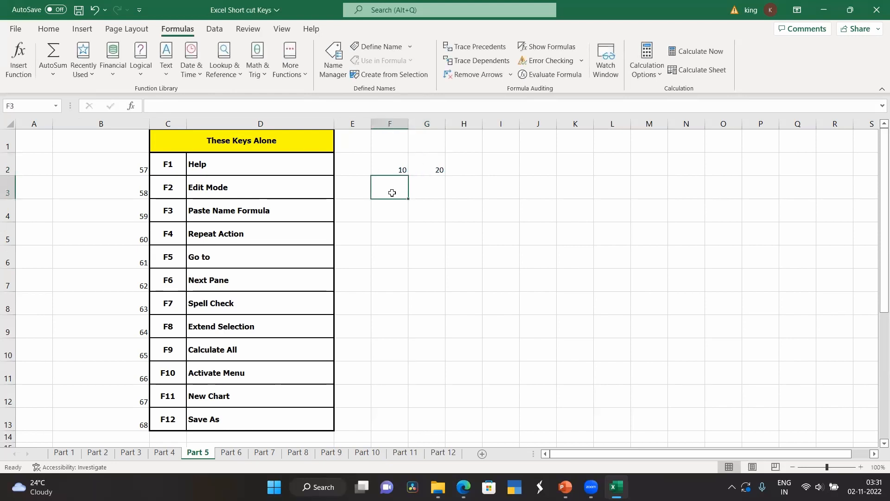
pyautogui.write('30')
pyautogui.click(418, 192)
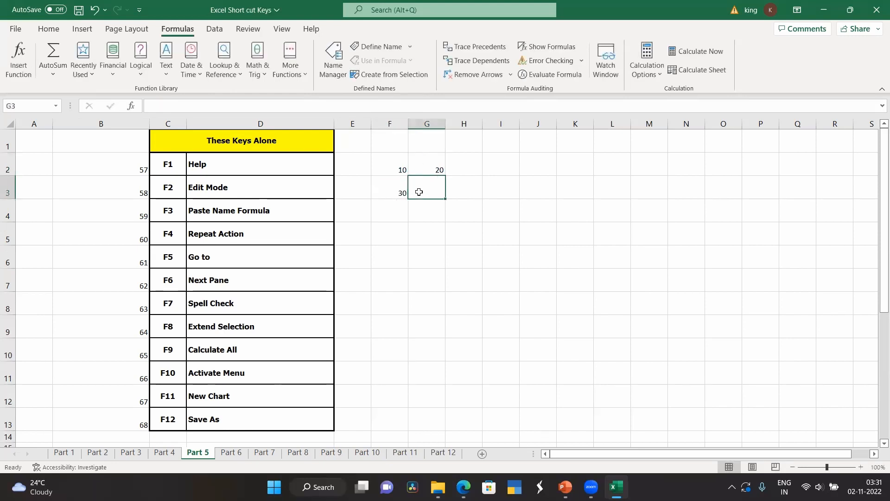
pyautogui.write('40')
pyautogui.click(410, 226)
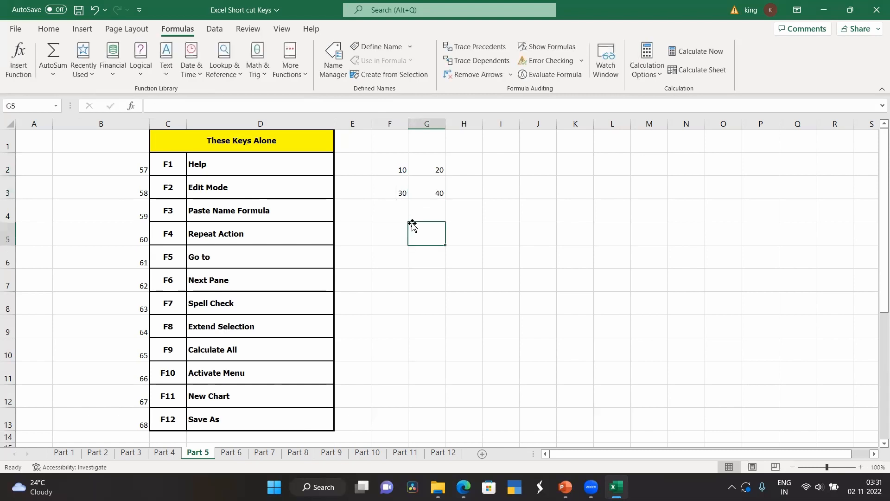
# Define the name "values1" with workbook scope for the range F2:G3.
pyautogui.moveTo(397, 169); pyautogui.dragTo(427, 193)
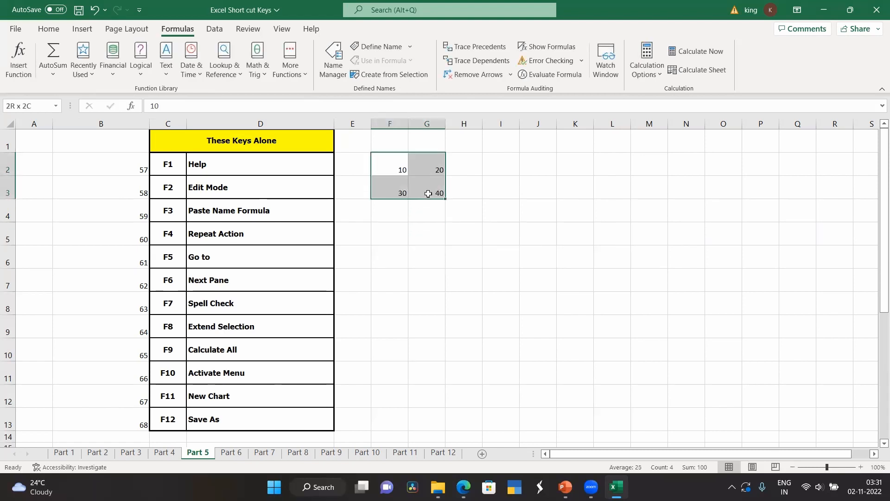
pyautogui.click(374, 46)
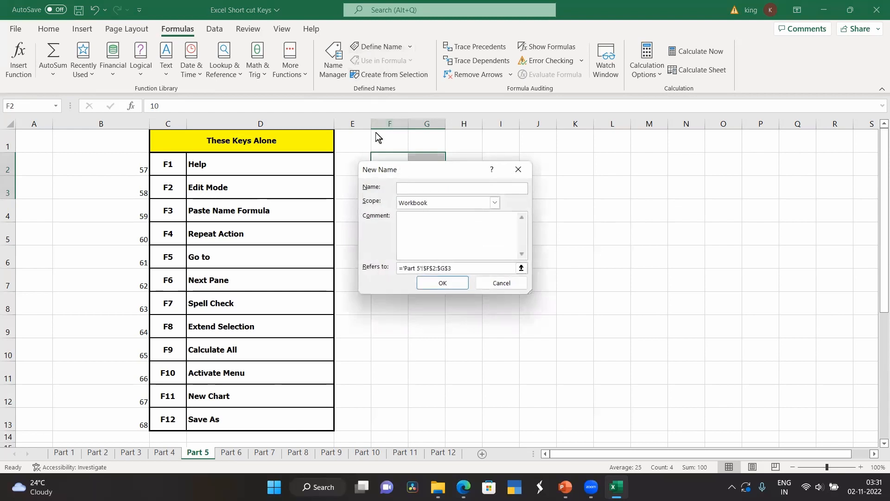
pyautogui.write('values 1')
pyautogui.click(440, 283)
pyautogui.click(439, 288)
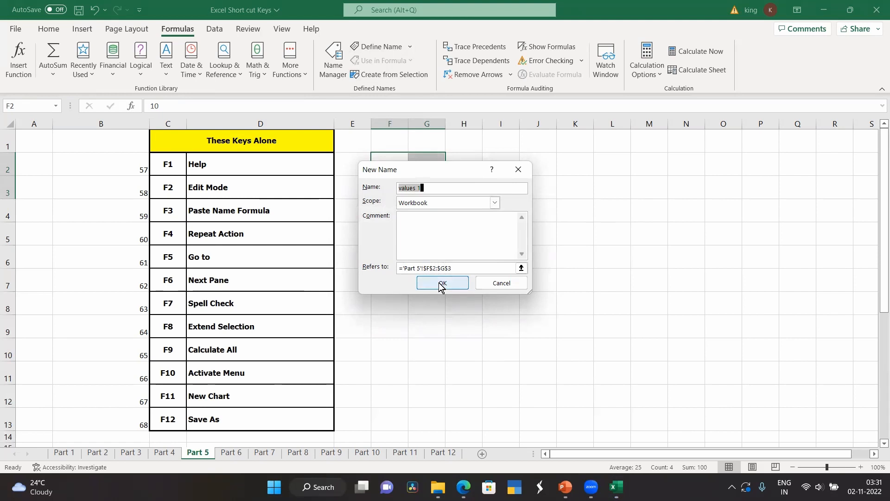
pyautogui.click(426, 186)
pyautogui.press('BackSpace')
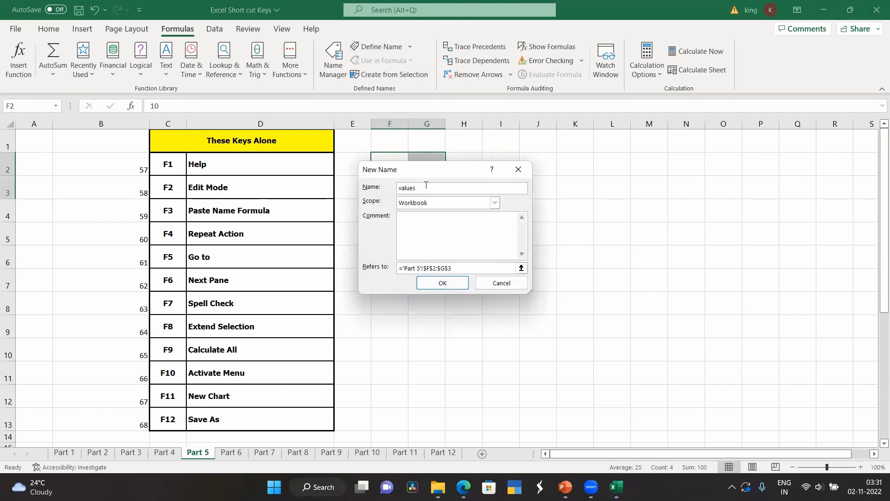
pyautogui.write('1')
pyautogui.click(442, 282)
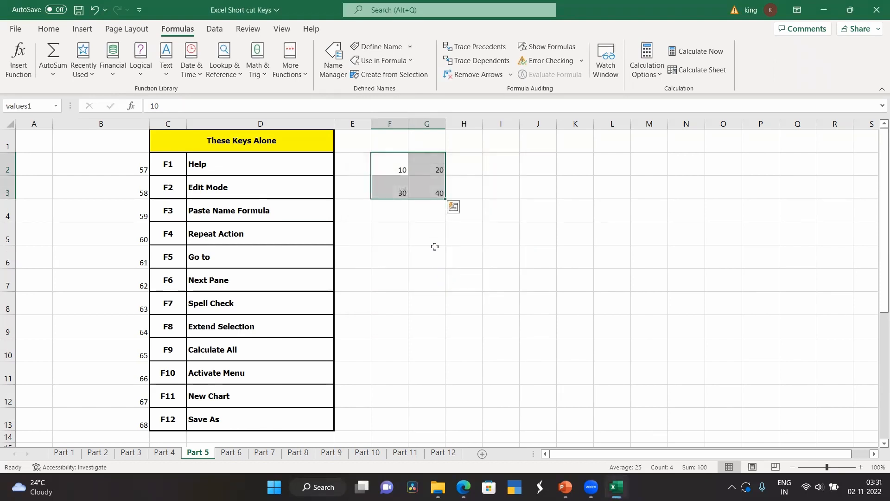
# Try to enter the formula =sum() without arguments in cell F6.
pyautogui.click(436, 247)
pyautogui.moveTo(434, 194); pyautogui.dragTo(434, 193)
pyautogui.click(386, 257)
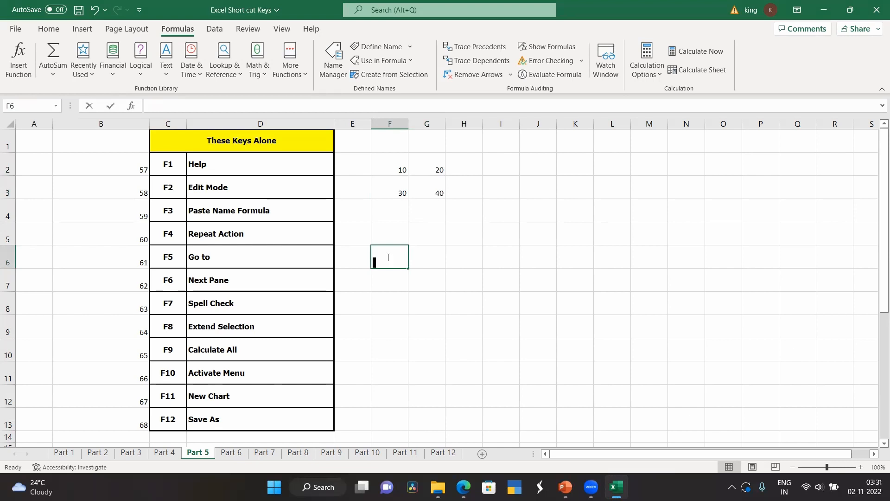
pyautogui.write('=sum')
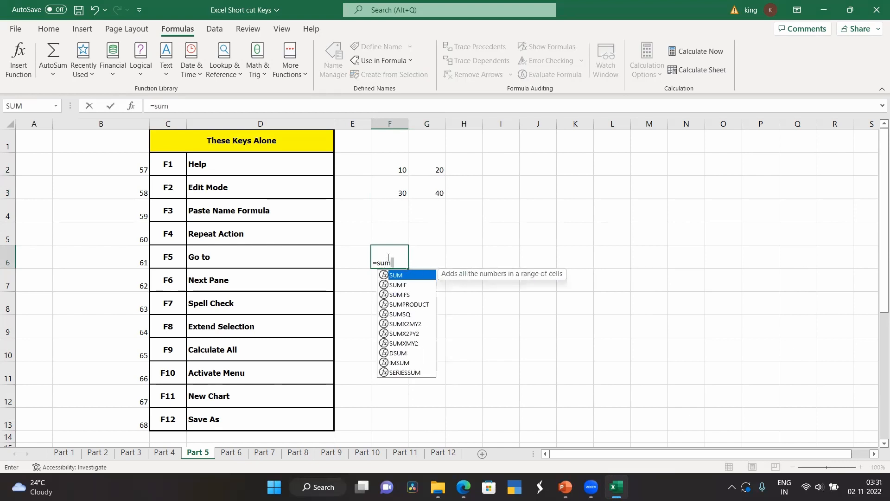
pyautogui.write('(')
pyautogui.press('Return')
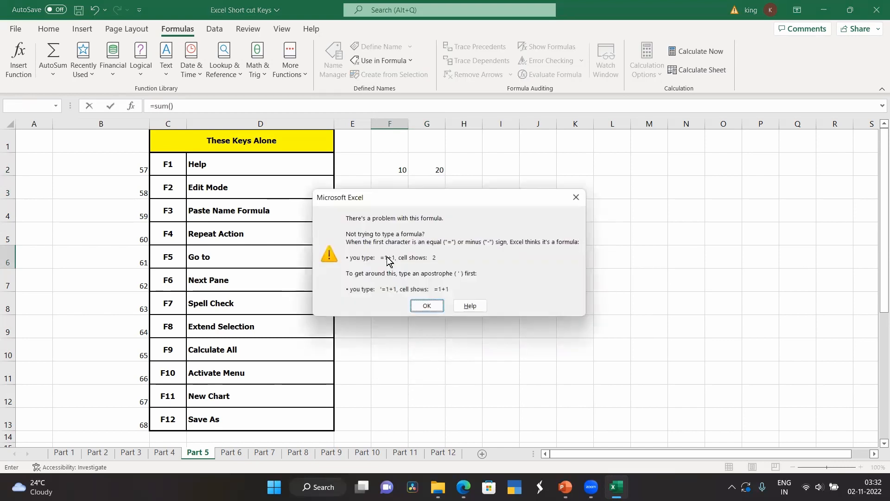
pyautogui.click(576, 197)
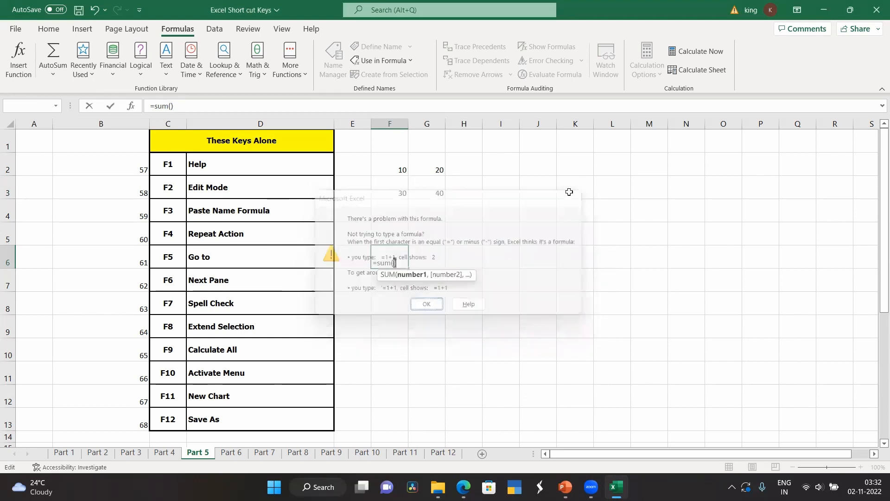
# Insert the named range values1 as the argument of the SUM formula in F6 and enter the formula.
pyautogui.click(169, 106)
pyautogui.press('Right')
pyautogui.press('Right')
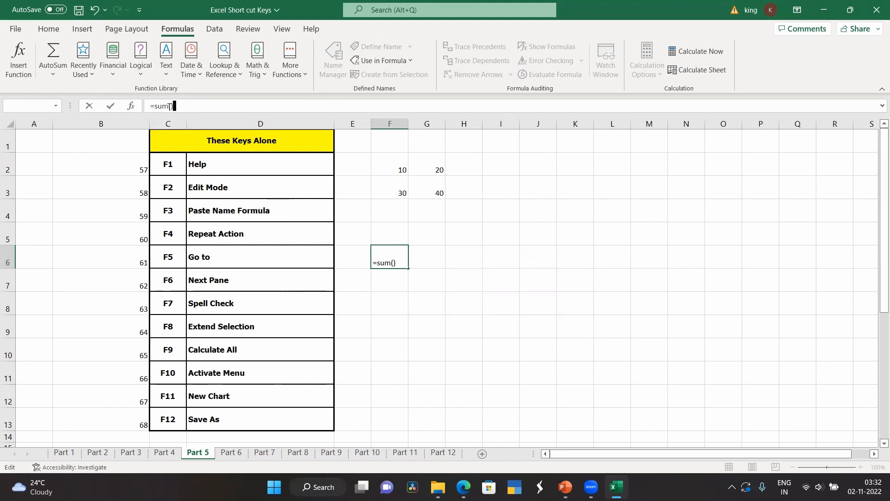
pyautogui.press('Left')
pyautogui.write('v')
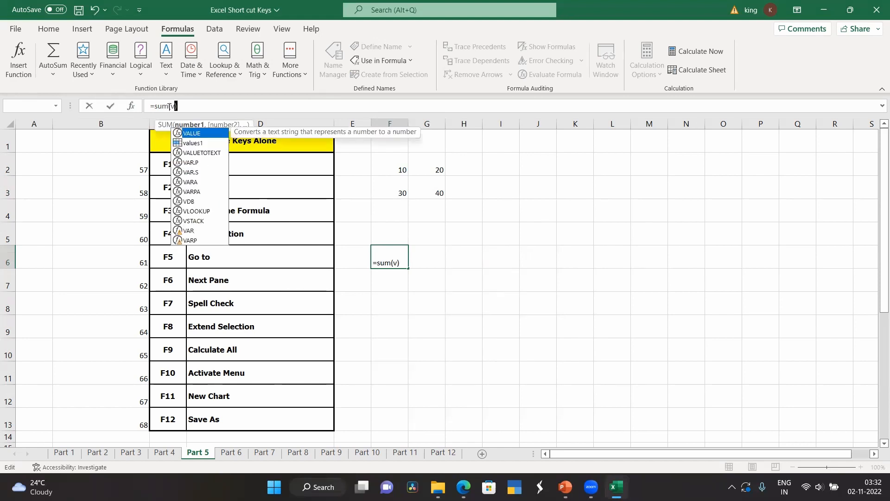
pyautogui.click(187, 143)
pyautogui.doubleClick(185, 143)
pyautogui.press('Return')
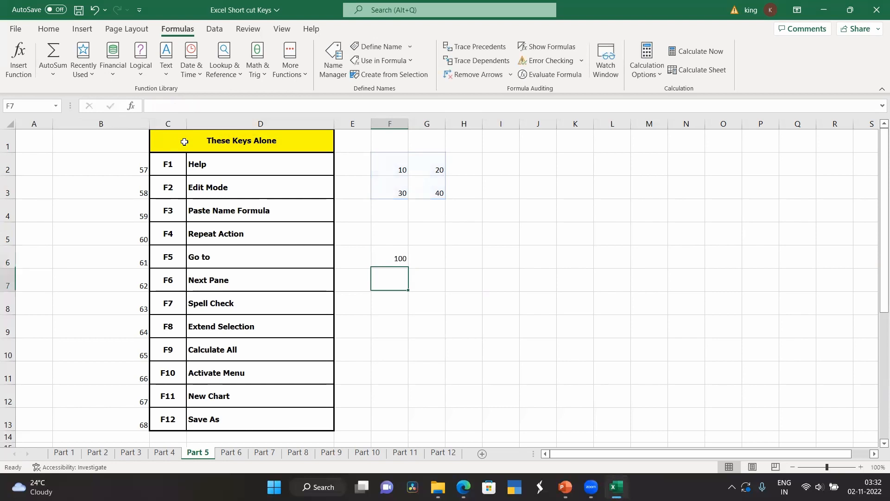
# Review the SUM formula in cell F6 and the named range F2:G3 it refers to.
pyautogui.click(387, 256)
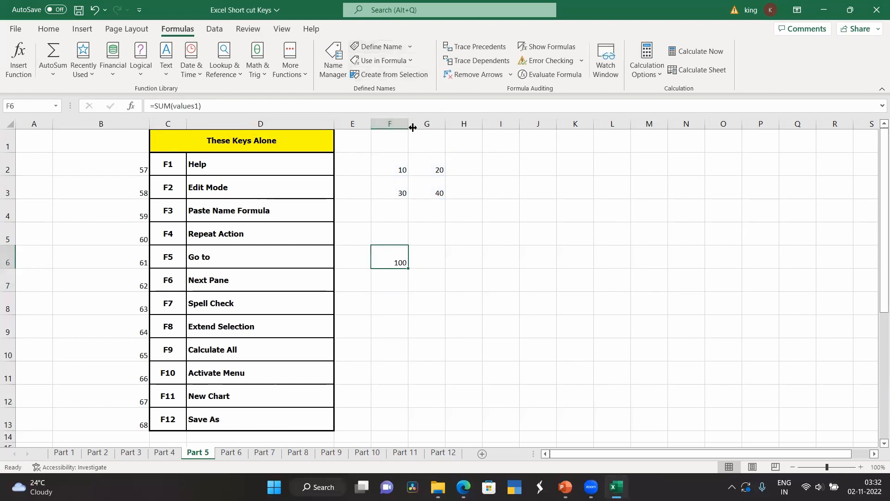
pyautogui.moveTo(394, 166); pyautogui.dragTo(436, 192)
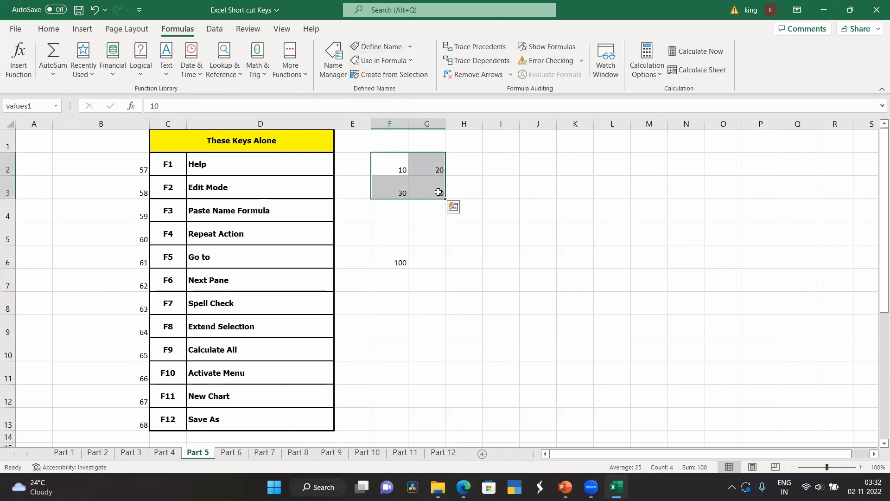
pyautogui.click(392, 260)
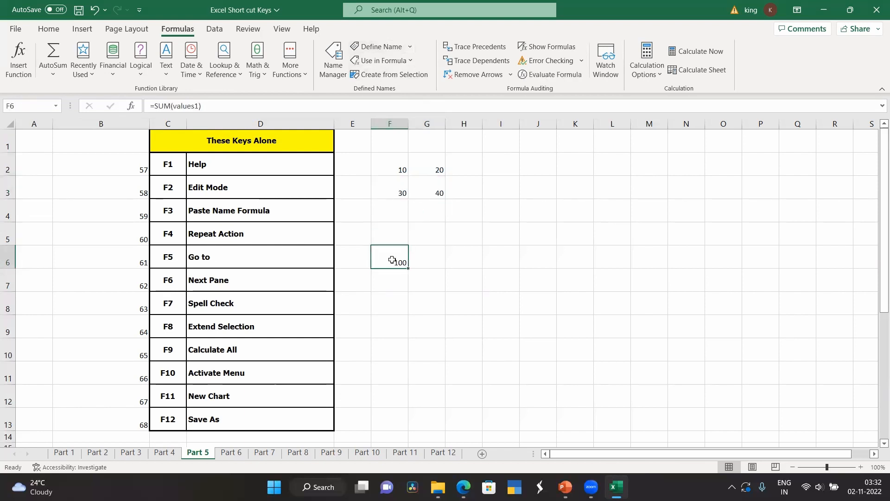
# Display the list of defined names available for pasting in cell H6 and close it without pasting.
pyautogui.click(463, 253)
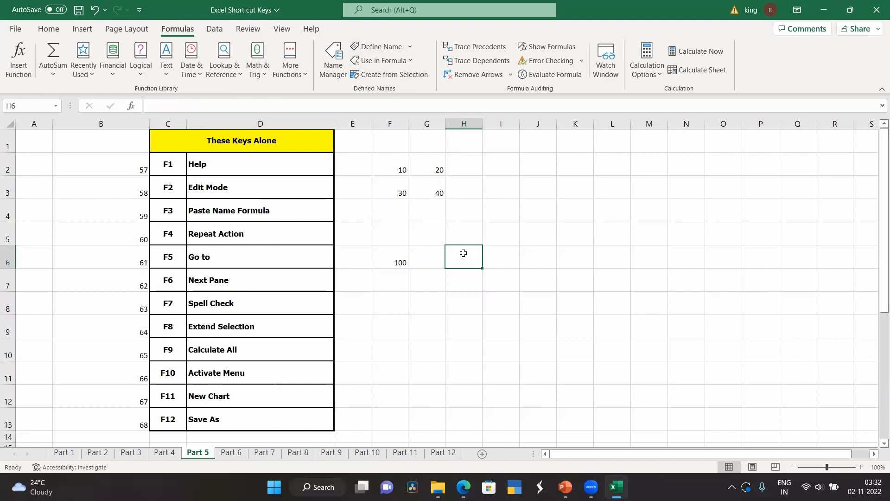
pyautogui.press('F3')
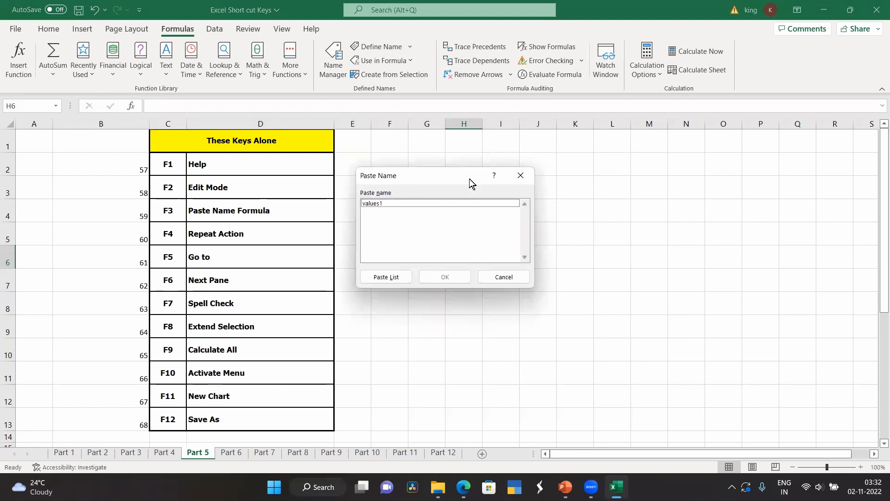
pyautogui.moveTo(462, 177); pyautogui.dragTo(593, 173)
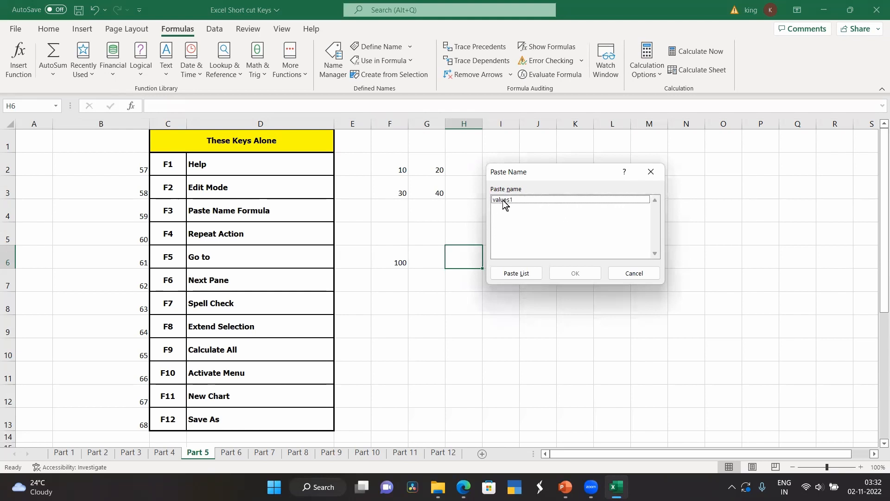
pyautogui.click(651, 172)
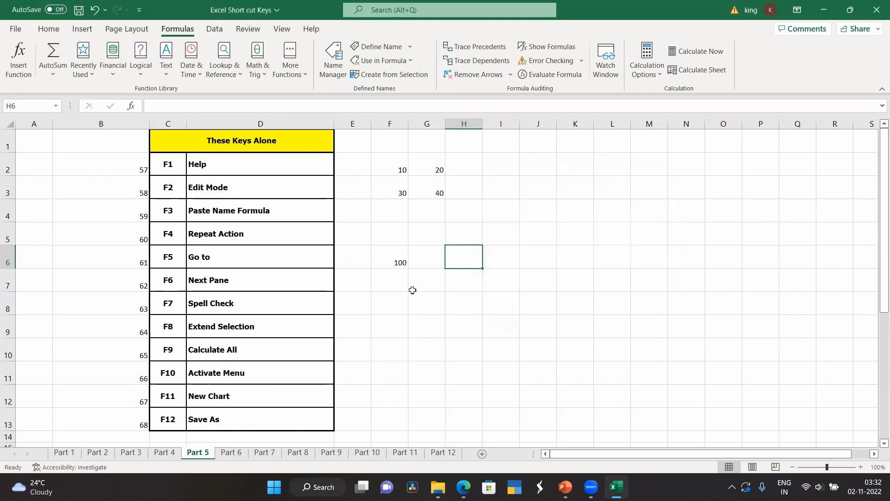
# Start an AVERAGE formula in cell F7, leaving its argument empty.
pyautogui.click(388, 282)
pyautogui.write('=')
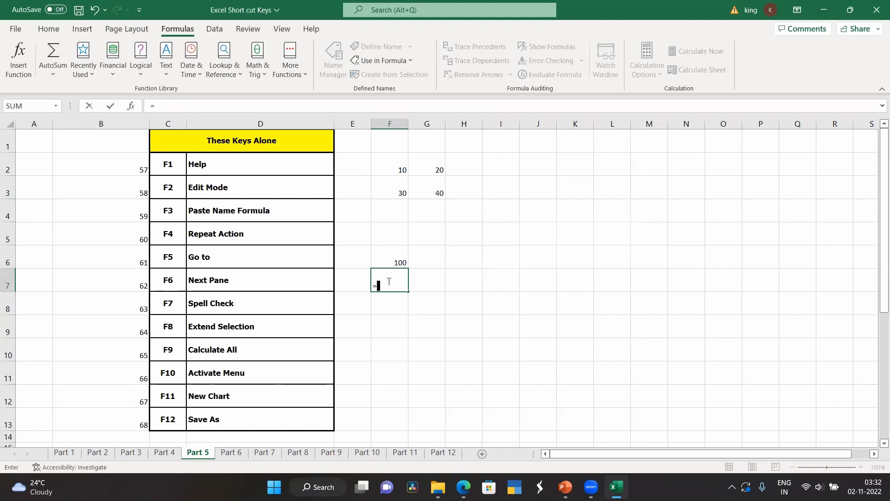
pyautogui.write('av')
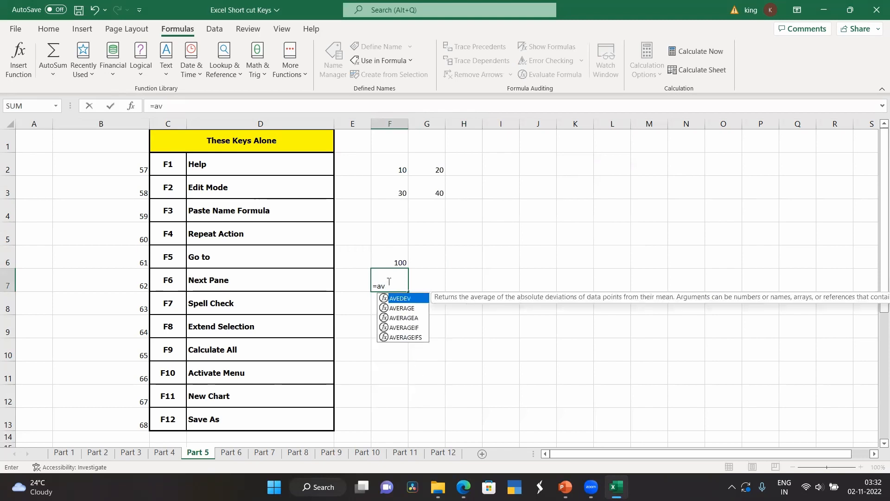
pyautogui.click(394, 308)
pyautogui.doubleClick(394, 308)
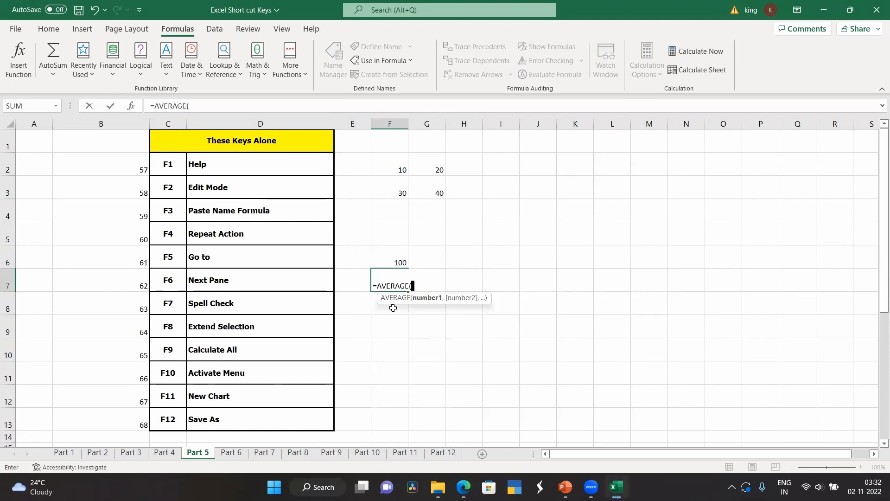
pyautogui.click(194, 105)
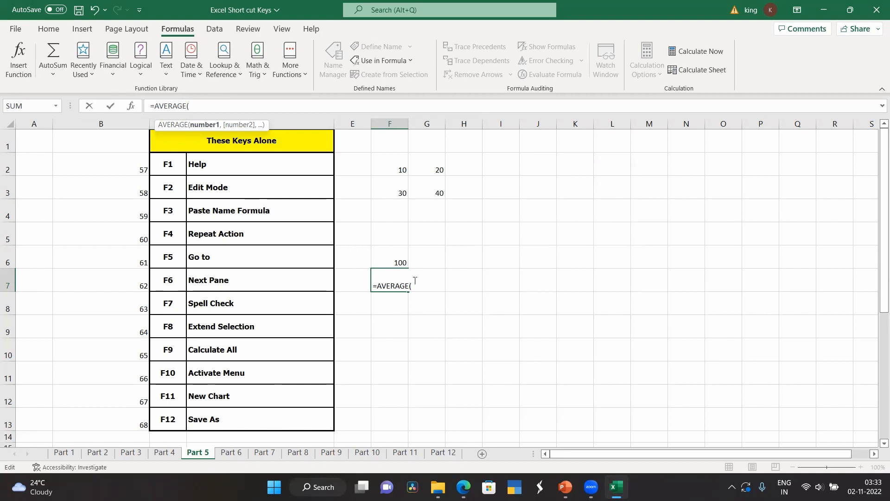
# Paste the named range values1 as the AVERAGE argument in F7 and enter the completed formula =AVERAGE(values1).
pyautogui.press('F3')
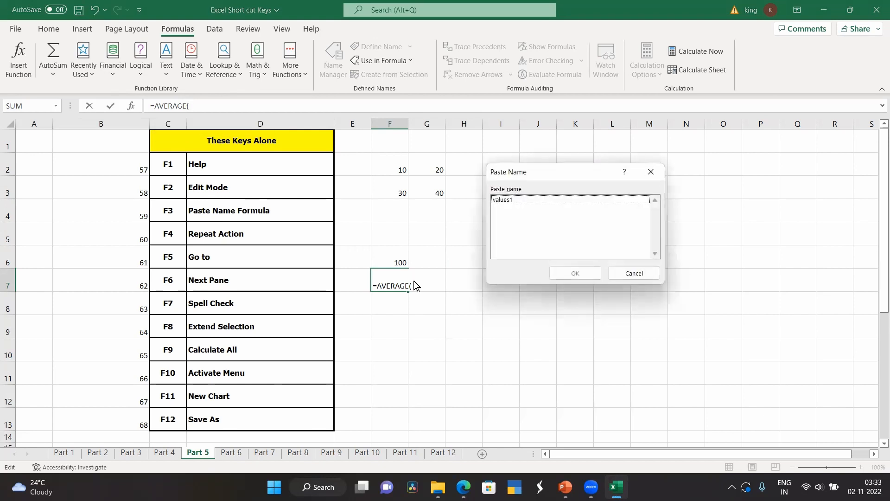
pyautogui.click(506, 203)
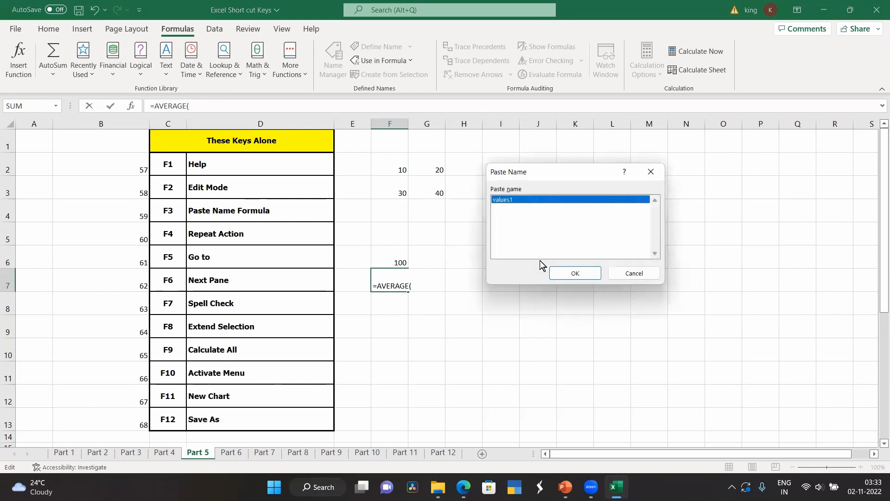
pyautogui.click(575, 274)
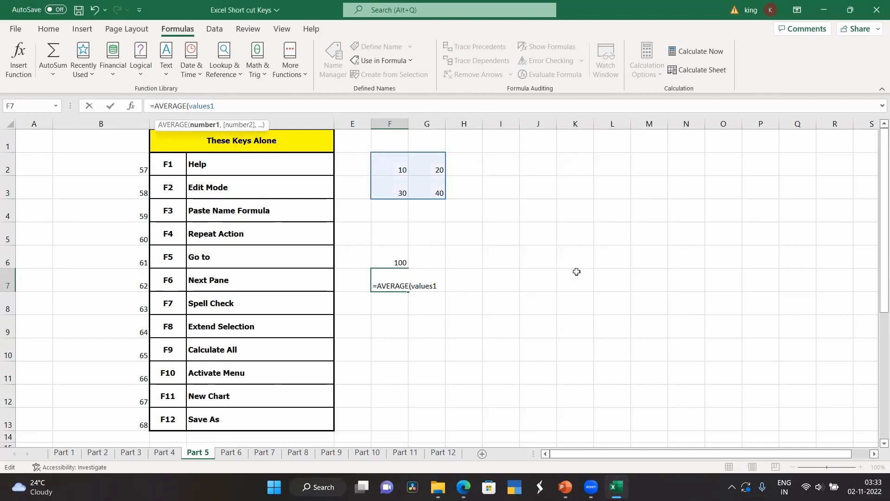
pyautogui.write(')')
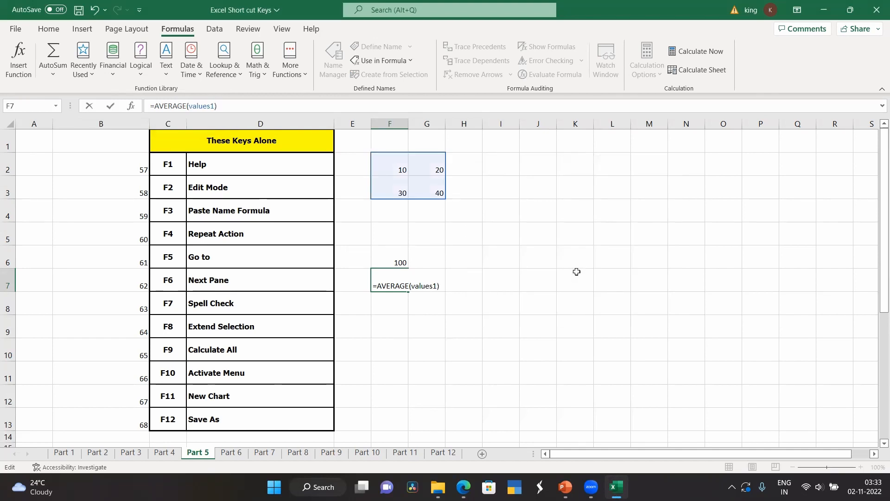
pyautogui.press('Return')
pyautogui.click(390, 281)
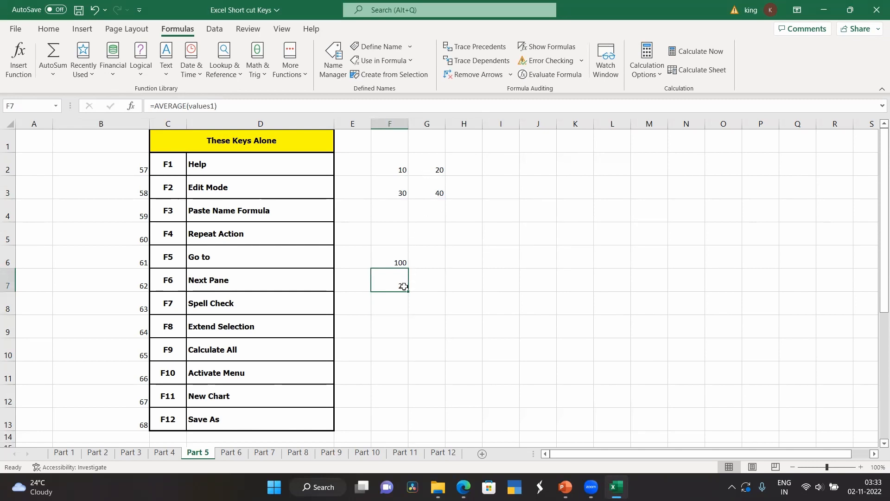
pyautogui.click(180, 211)
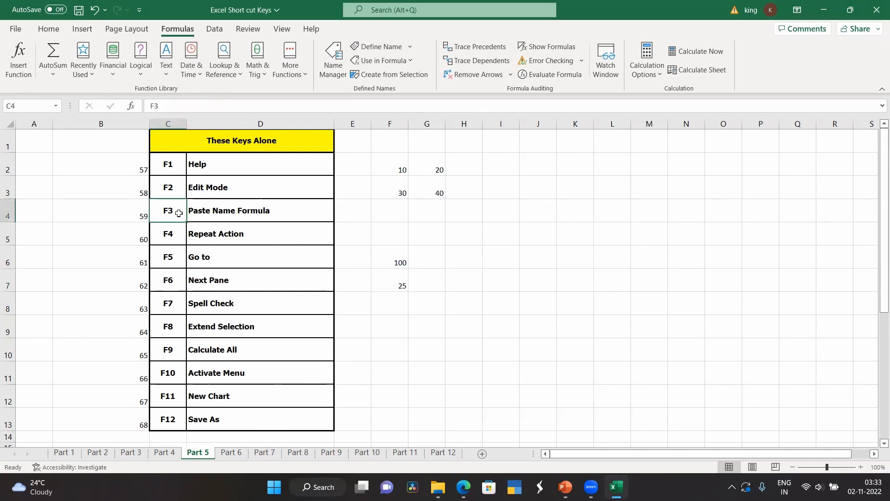
pyautogui.click(217, 213)
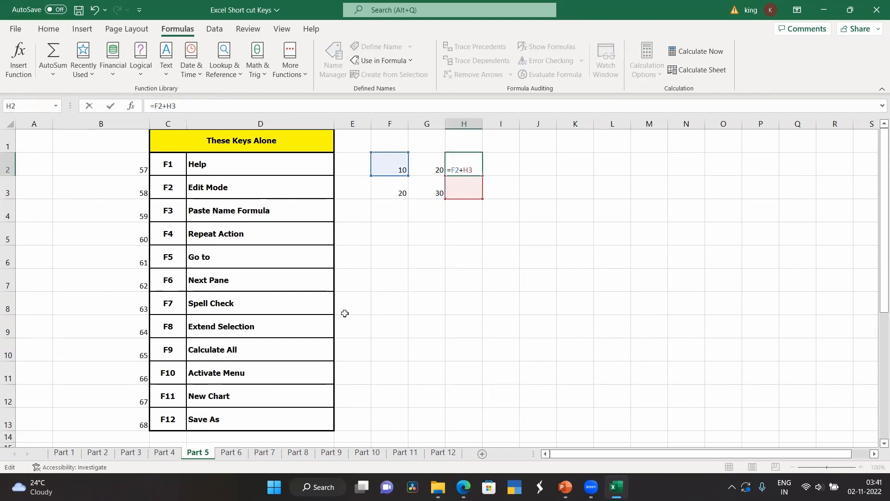
# Point the second reference of the formula in H2 to H5, make it absolute, and enter =F2+$H$5.
pyautogui.press('F4')
pyautogui.click(455, 230)
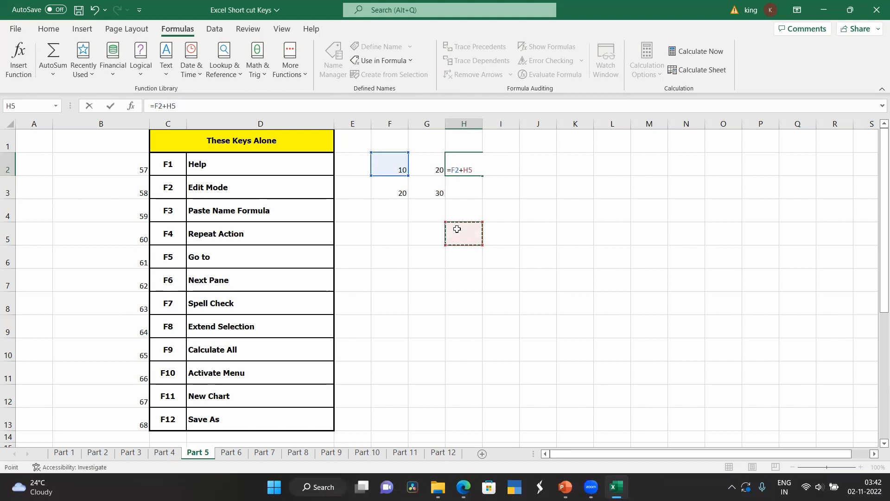
pyautogui.click(463, 170)
pyautogui.press('F4')
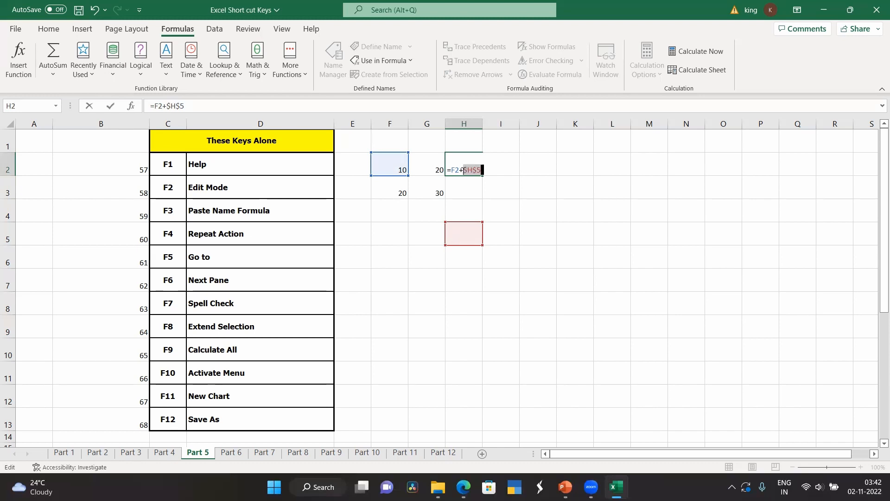
pyautogui.press('Return')
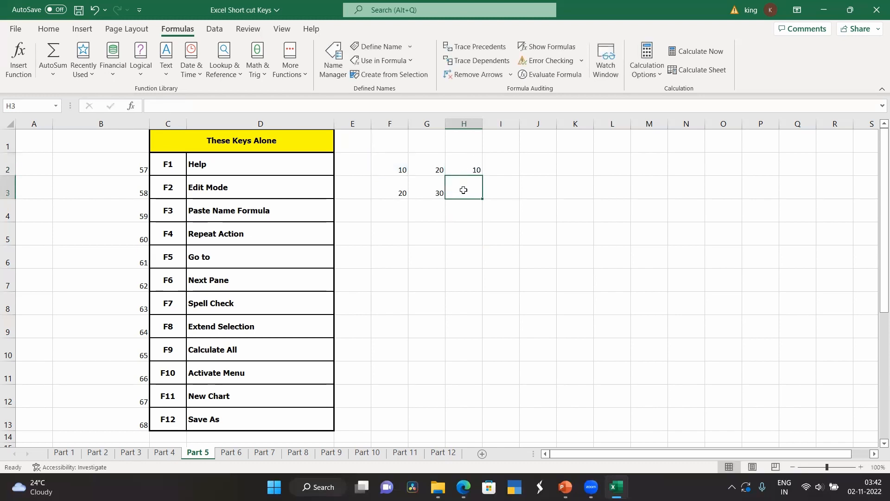
pyautogui.click(464, 161)
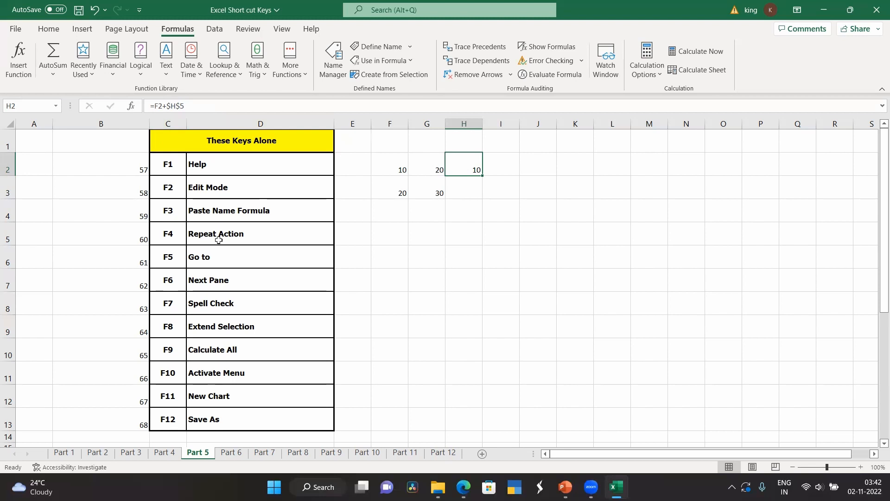
# Insert an entire blank row at cell B2, above the F1 Help entry.
pyautogui.rightClick(113, 167)
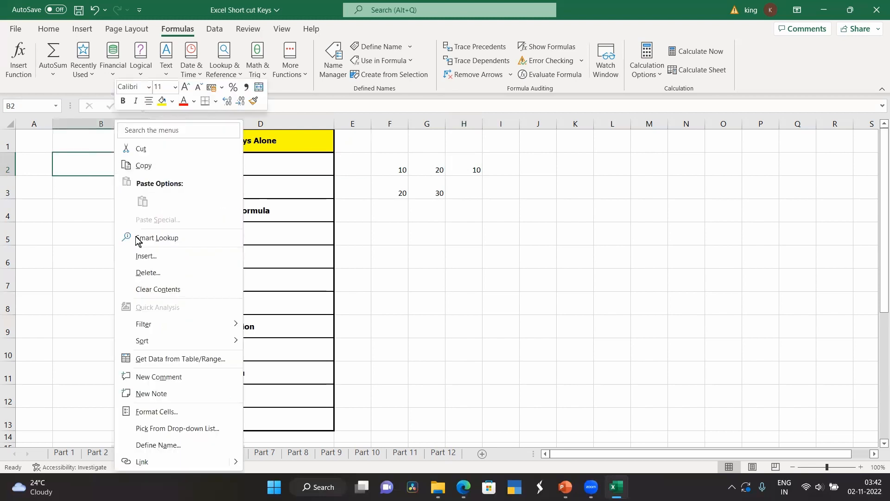
pyautogui.click(153, 258)
pyautogui.click(139, 280)
pyautogui.click(130, 307)
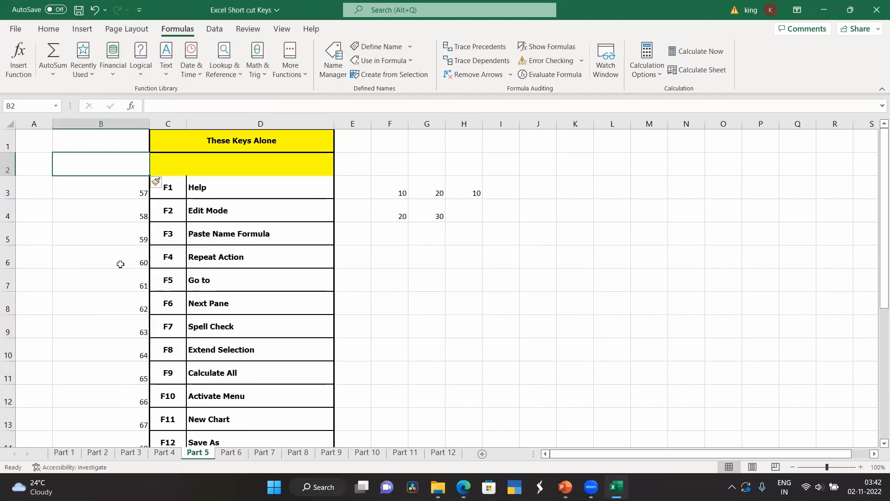
# Insert an entire blank row at cell B5, between the F2 and F3 entries.
pyautogui.click(116, 233)
pyautogui.rightClick(116, 232)
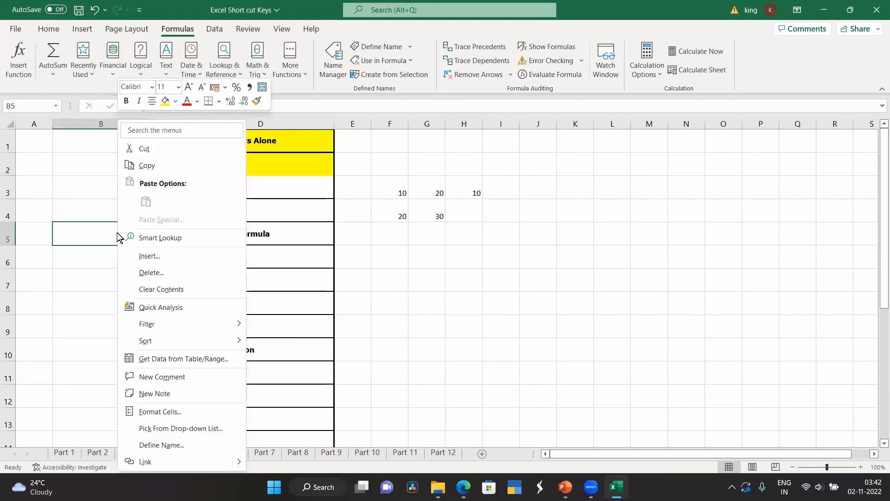
pyautogui.click(149, 258)
pyautogui.click(134, 284)
pyautogui.click(131, 310)
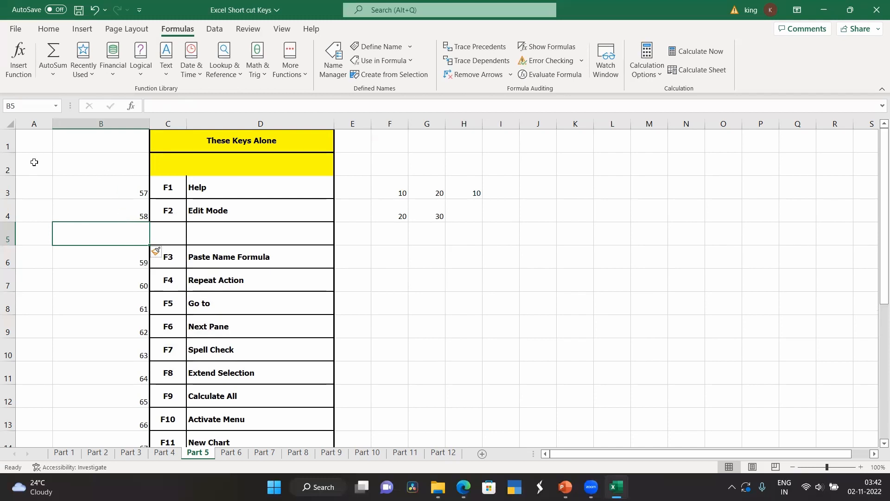
# Delete blank row 2 and repeat the deletion on blank row 4.
pyautogui.click(7, 162)
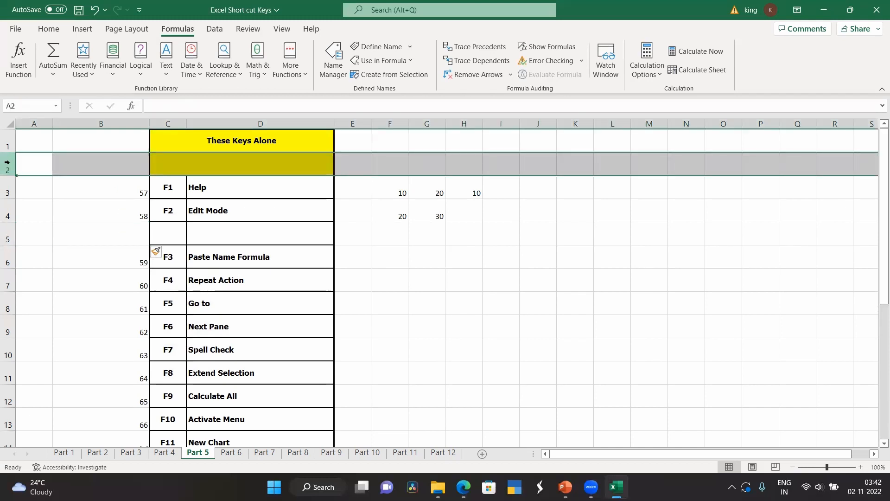
pyautogui.rightClick(7, 162)
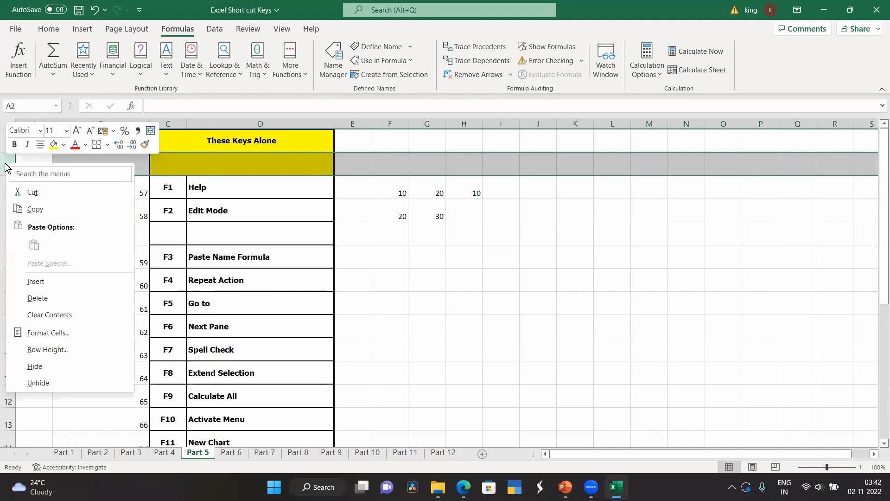
pyautogui.click(44, 298)
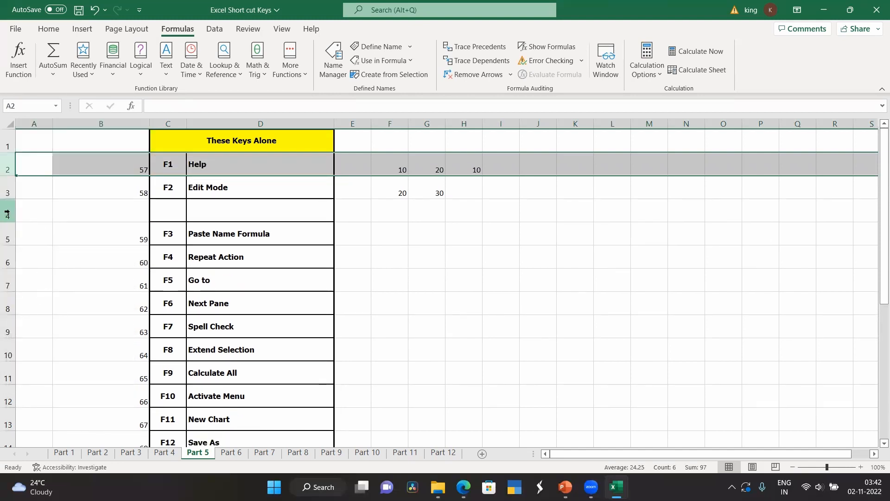
pyautogui.click(7, 214)
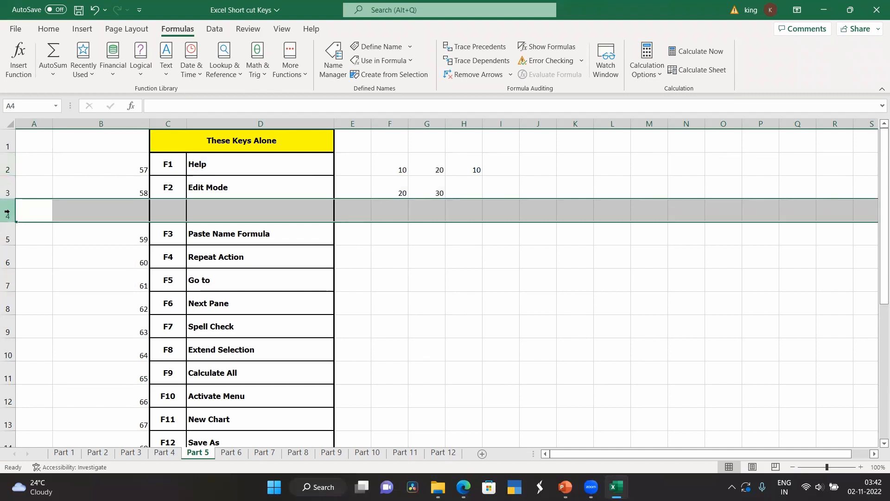
pyautogui.hotkey('ctrl', '-')
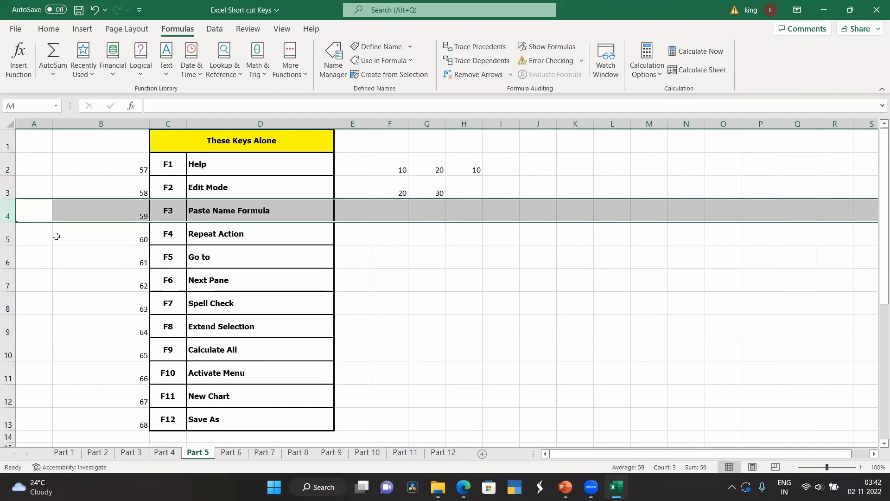
pyautogui.click(95, 272)
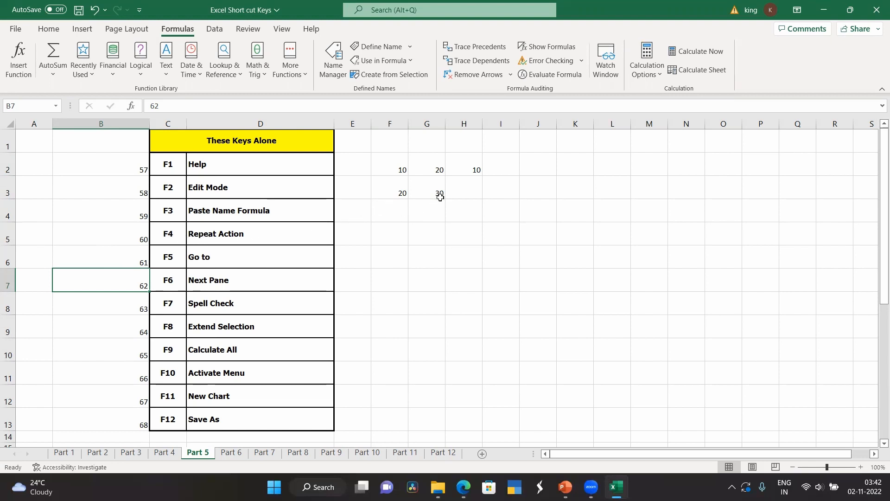
# Examine the absolute reference in the formula of cell H2 and leave the formula as it is.
pyautogui.click(462, 170)
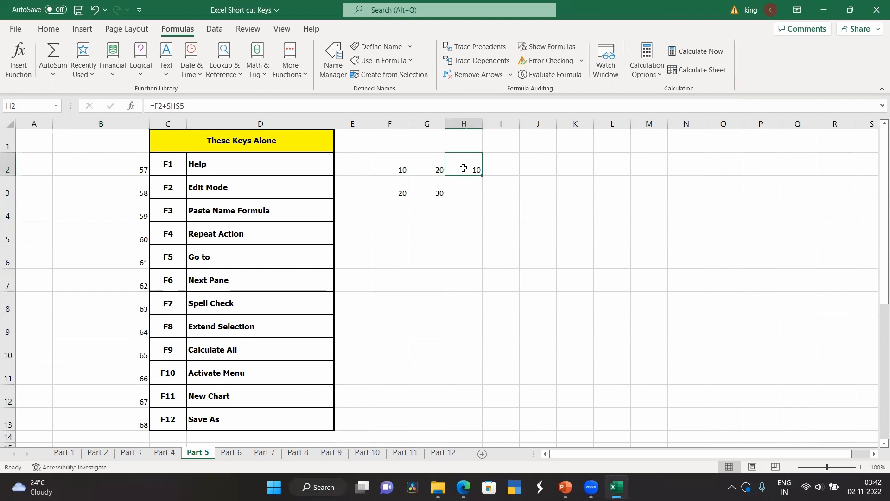
pyautogui.click(188, 104)
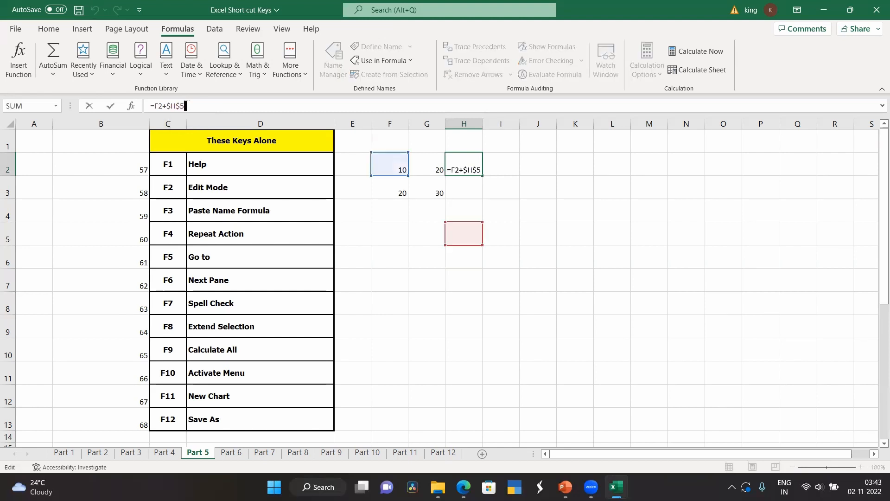
pyautogui.click(402, 241)
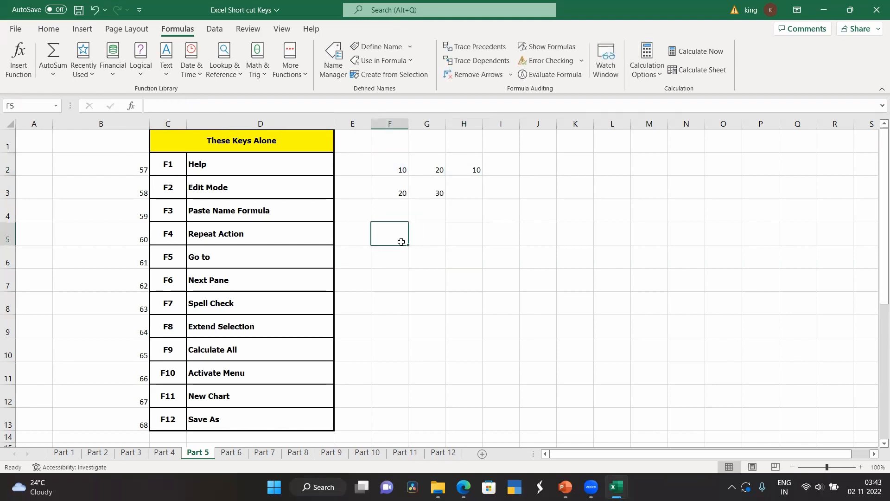
# Examine the Go To Special selection options for cell H2 and close them without applying any.
pyautogui.click(470, 171)
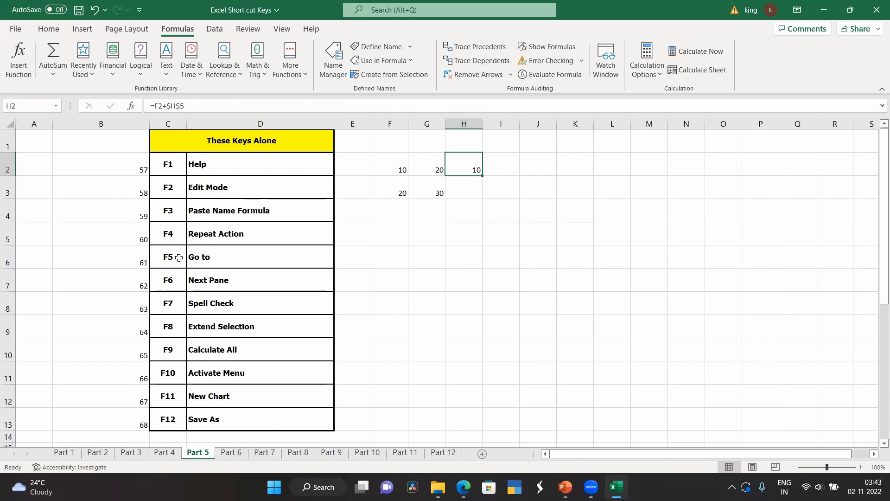
pyautogui.press('F5')
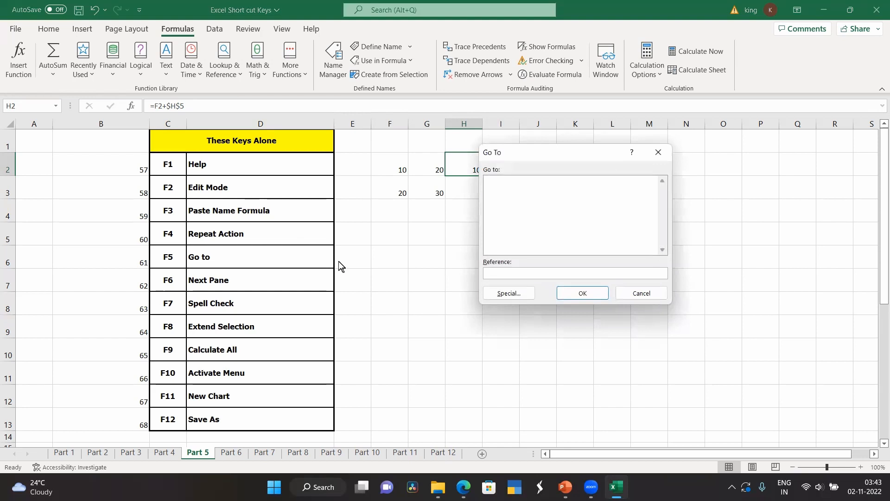
pyautogui.click(510, 295)
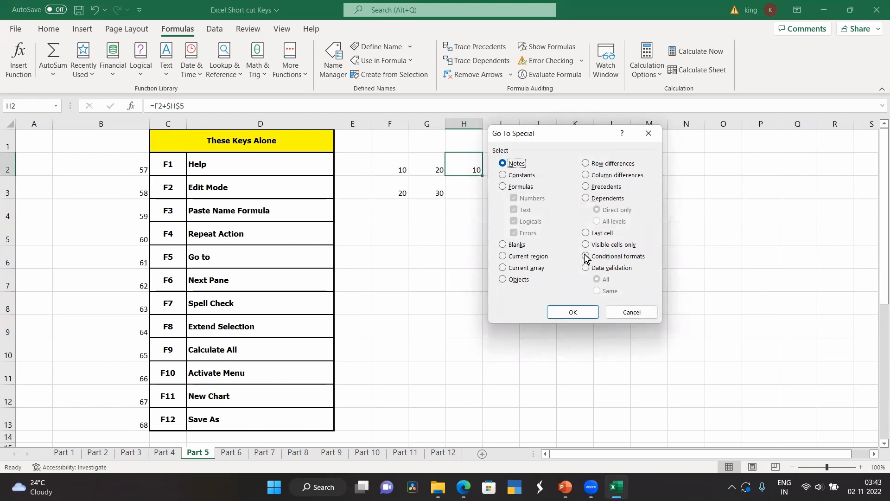
pyautogui.click(644, 135)
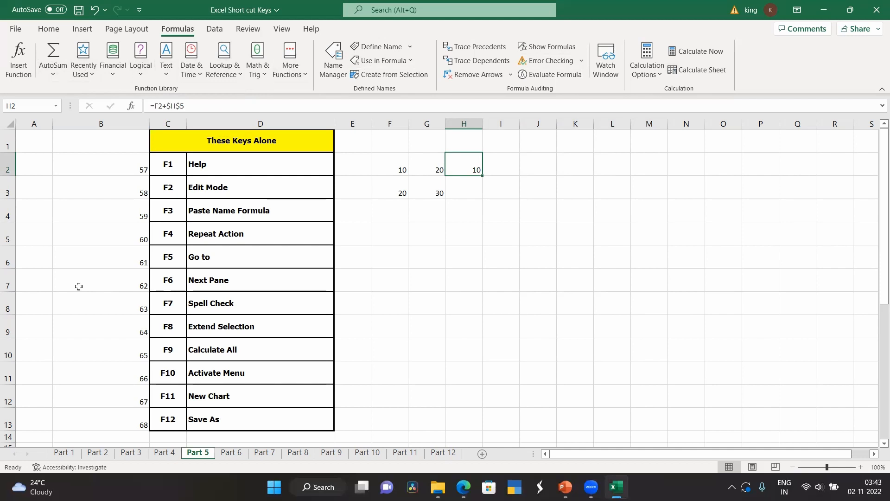
# Starting from cell B8, cycle the keyboard focus repeatedly through the ribbon, worksheet and status bar, and return to the grid at F9.
pyautogui.click(105, 296)
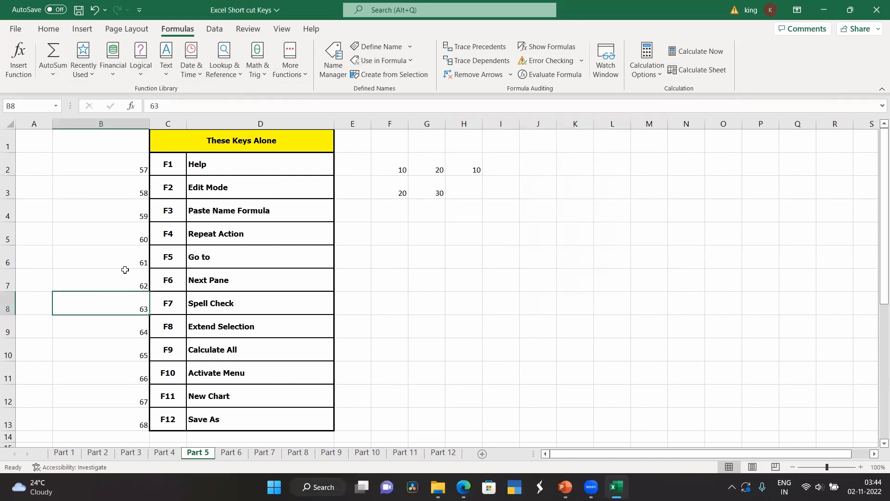
pyautogui.press('F10')
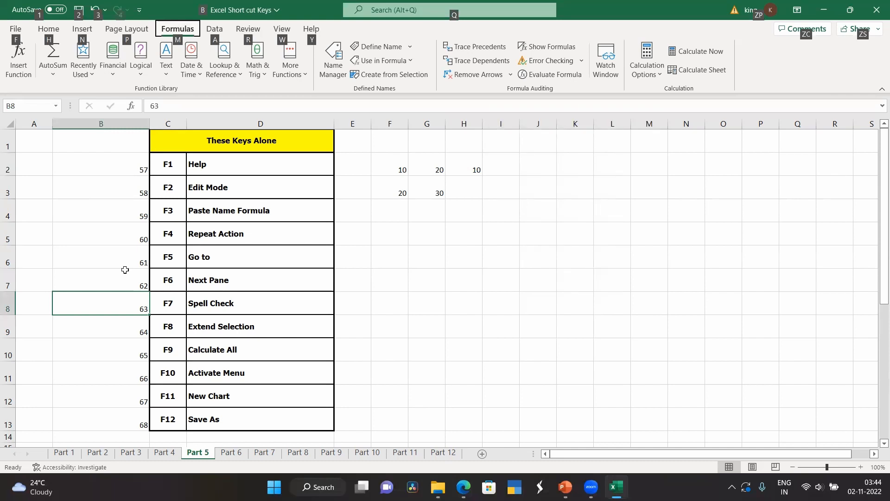
pyautogui.press('F10')
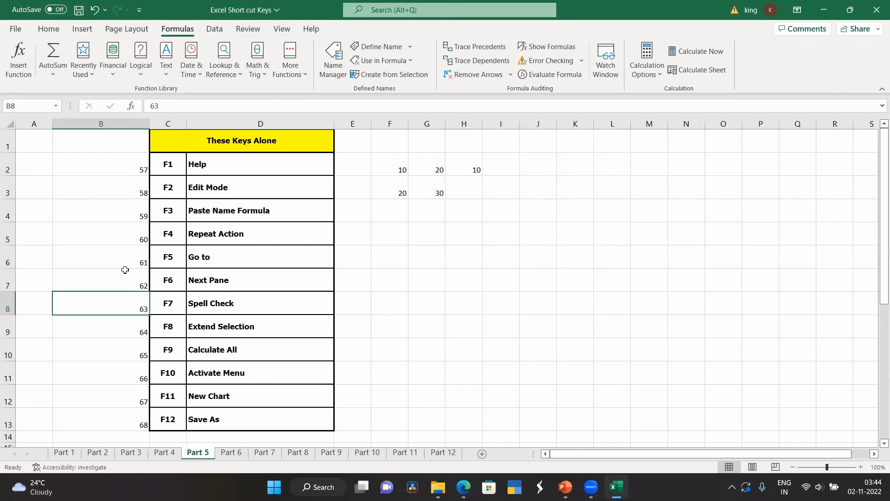
pyautogui.press('F6')
pyautogui.press('F6')
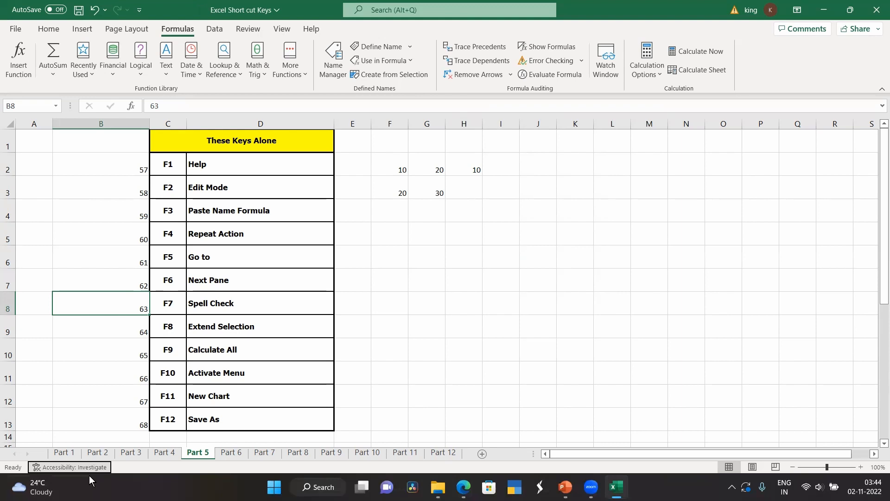
pyautogui.press('F6')
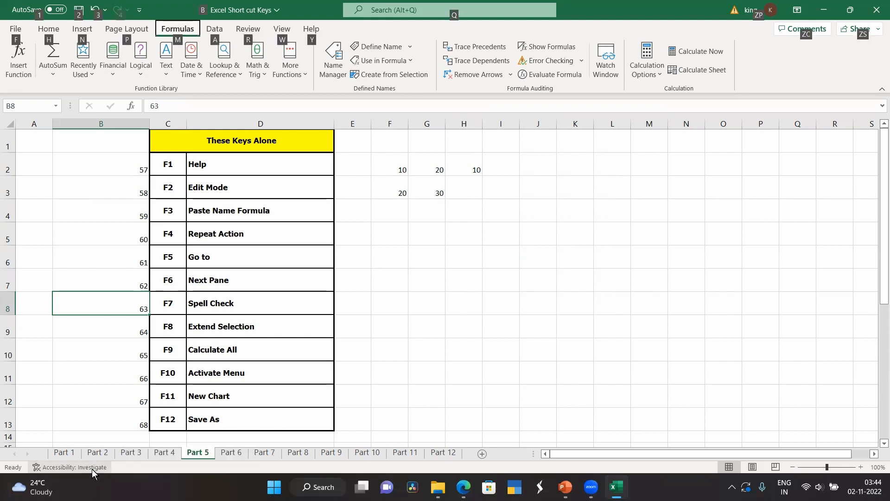
pyautogui.press('F6')
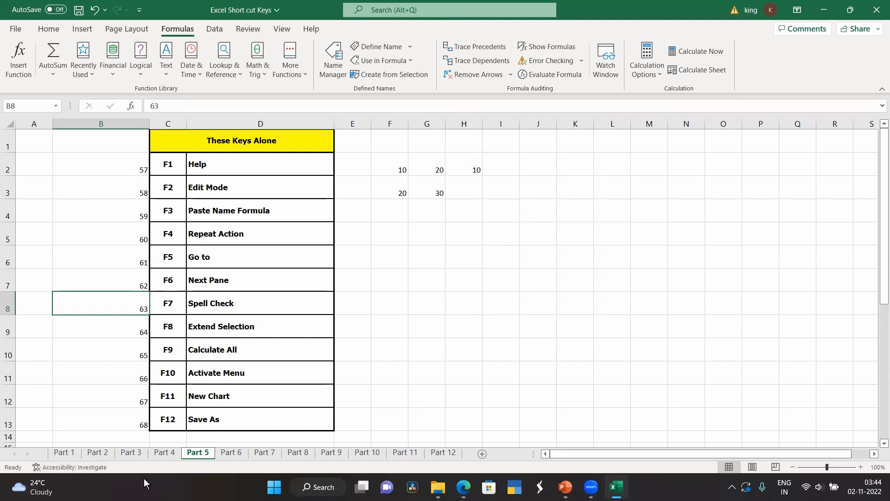
pyautogui.press('F6')
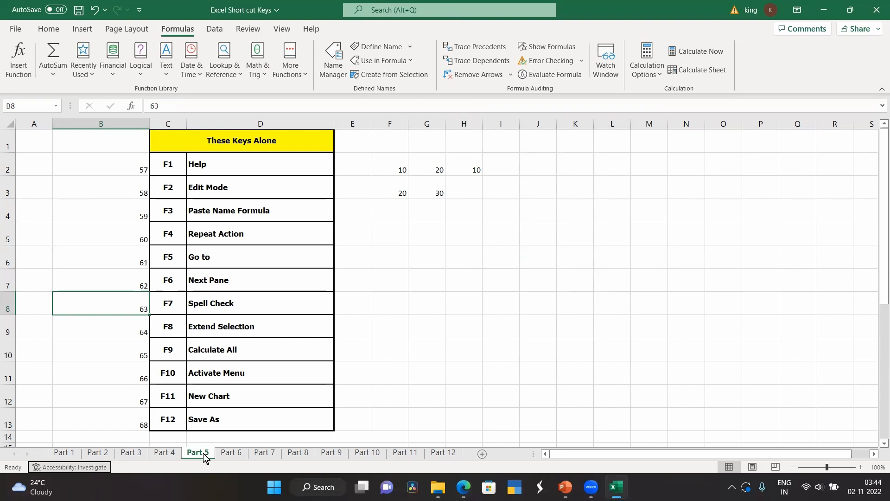
pyautogui.press('F6')
pyautogui.press('F6')
pyautogui.press('F6')
pyautogui.press('F6')
pyautogui.press('F6')
pyautogui.press('F6')
pyautogui.press('F6')
pyautogui.press('F6')
pyautogui.press('F6')
pyautogui.press('F6')
pyautogui.press('F6')
pyautogui.press('F6')
pyautogui.press('F6')
pyautogui.press('F6')
pyautogui.press('F6')
pyautogui.press('F6')
pyautogui.press('F6')
pyautogui.press('F6')
pyautogui.press('F6')
pyautogui.press('F6')
pyautogui.press('F6')
pyautogui.press('F6')
pyautogui.press('F6')
pyautogui.press('F6')
pyautogui.press('F6')
pyautogui.press('F6')
pyautogui.press('F6')
pyautogui.press('F6')
pyautogui.press('F6')
pyautogui.click(374, 328)
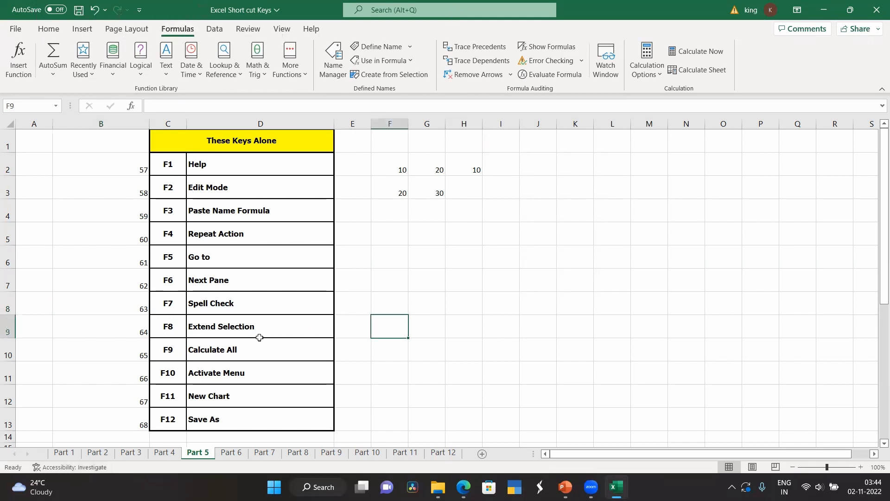
# Run a spell check from cell F8 and continue it from the beginning of the sheet until it completes.
pyautogui.click(381, 304)
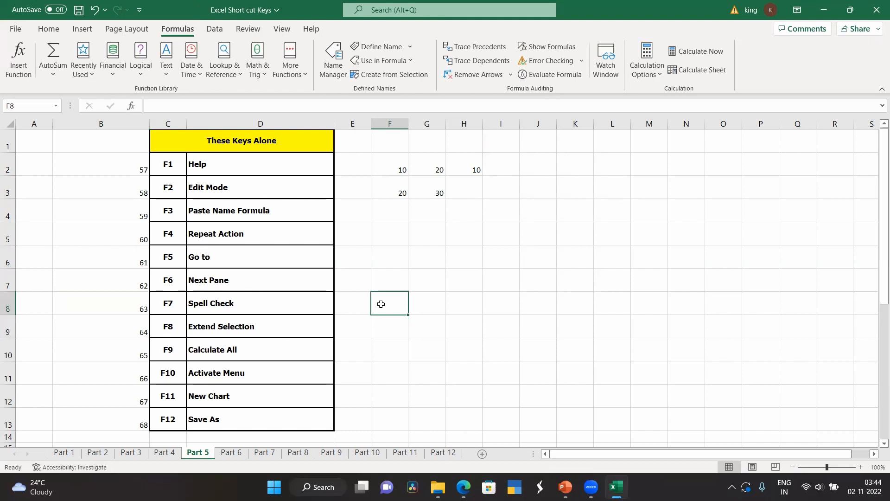
pyautogui.press('F7')
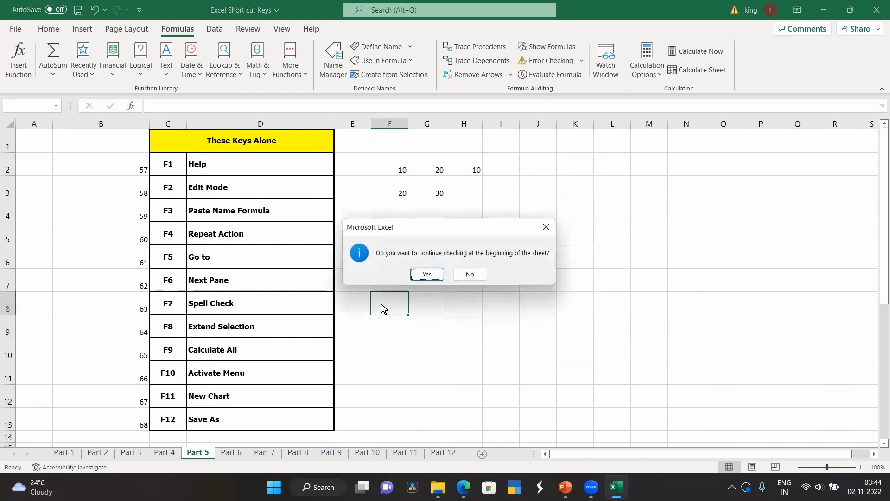
pyautogui.click(425, 275)
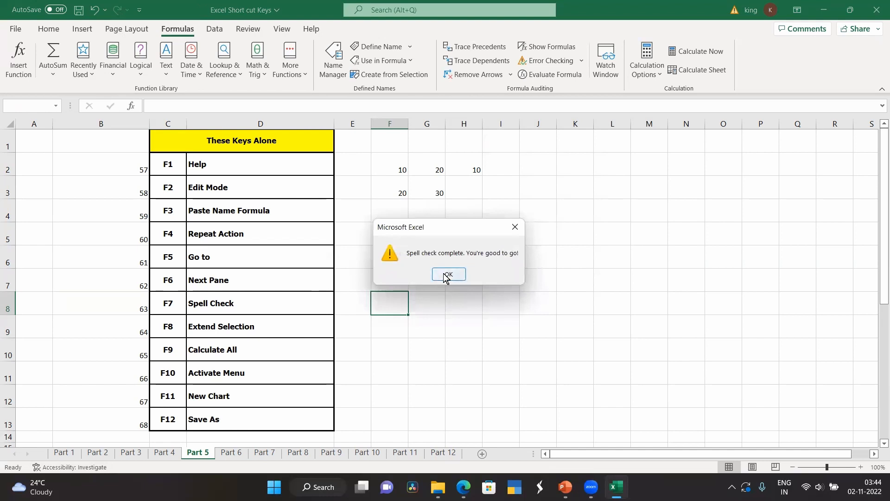
pyautogui.click(444, 274)
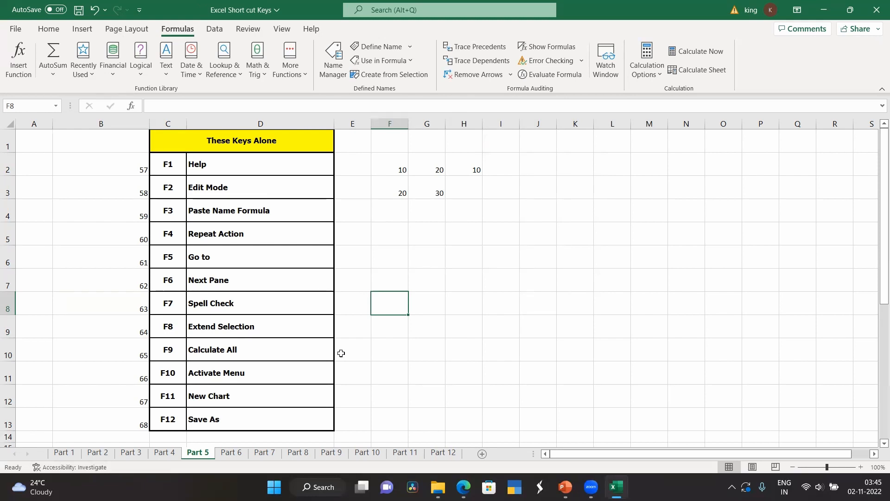
# Select the range from J13 back to C1, and try selecting a wider block starting at A1.
pyautogui.click(551, 420)
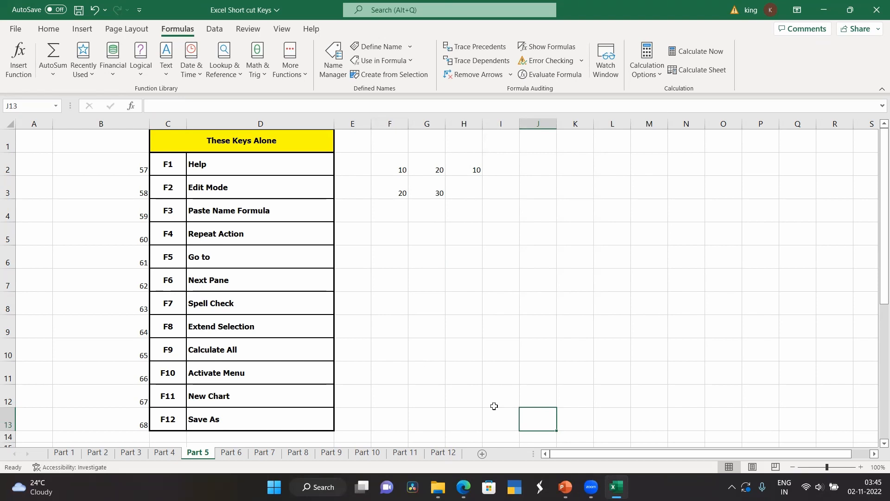
pyautogui.moveTo(526, 418); pyautogui.dragTo(201, 143)
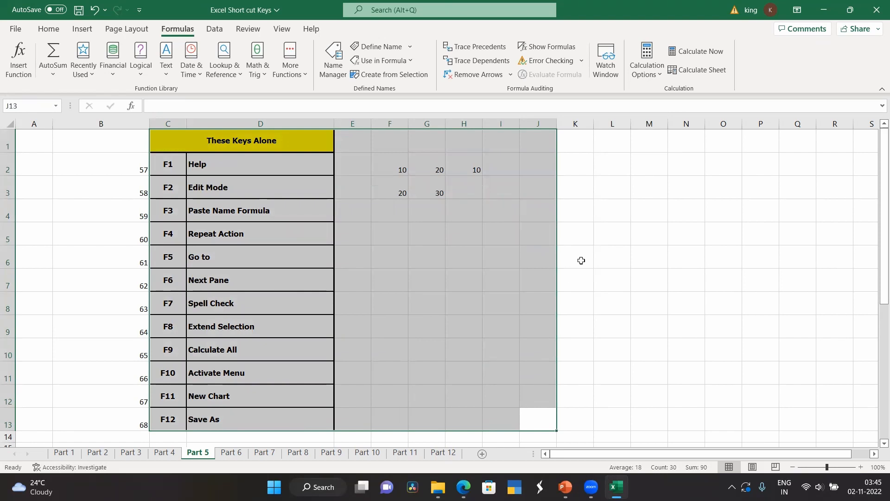
pyautogui.click(33, 143)
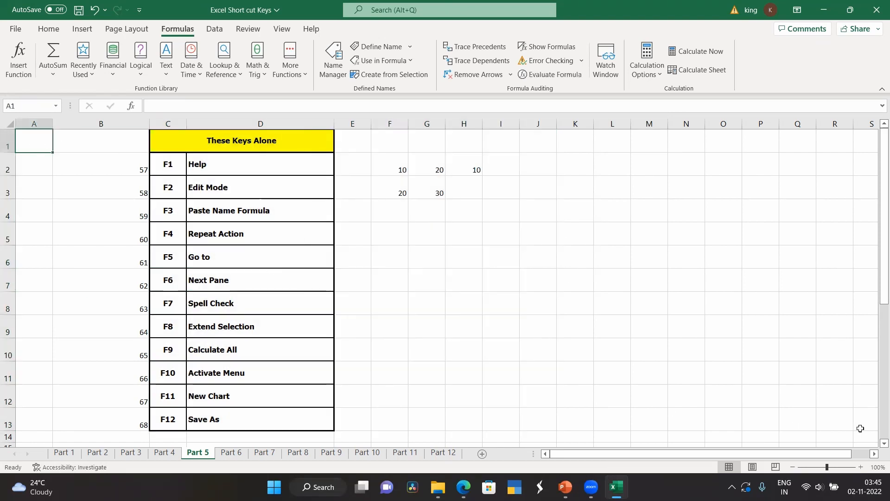
pyautogui.click(842, 424)
pyautogui.moveTo(32, 145); pyautogui.dragTo(800, 424)
pyautogui.click(768, 418)
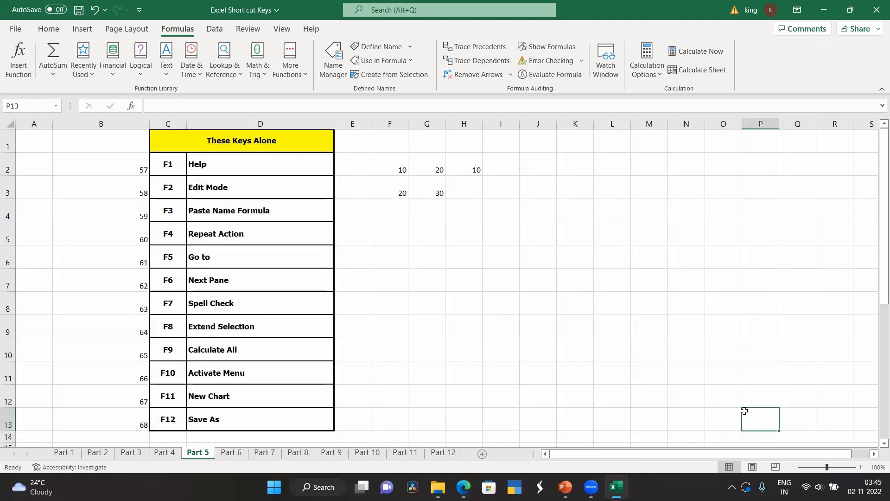
# Extend the selection from Q13 to the These Keys Alone heading using Extend Selection mode, and turn the mode off.
pyautogui.click(797, 421)
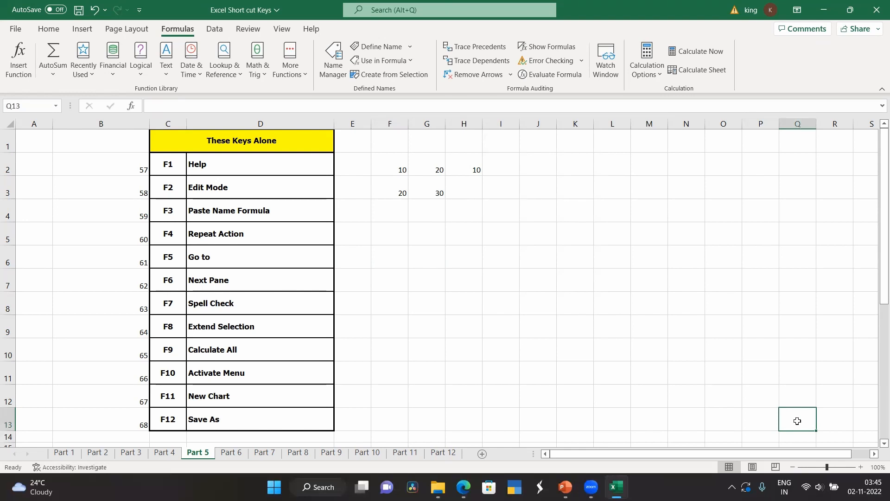
pyautogui.press('F8')
pyautogui.click(193, 139)
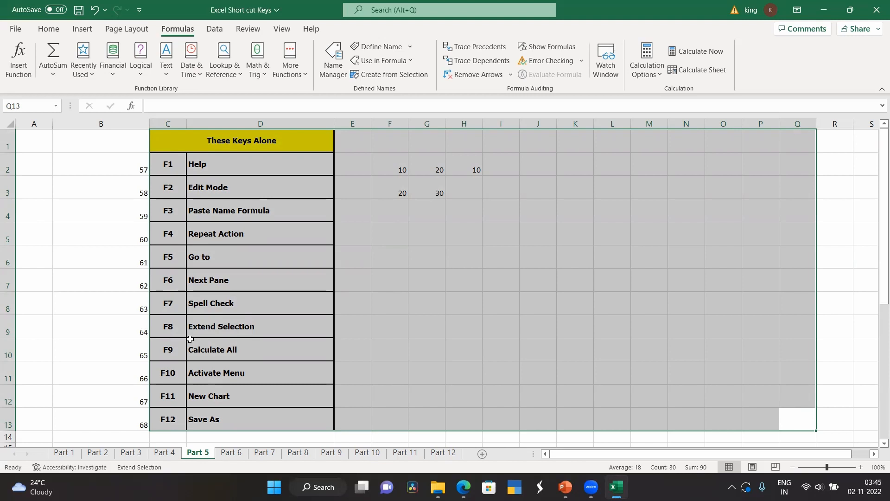
pyautogui.press('F8')
# In Extend Selection mode, extend from Q13 to the These Keys Alone heading, adjust the range to end at B4, and leave the mode.
pyautogui.click(806, 418)
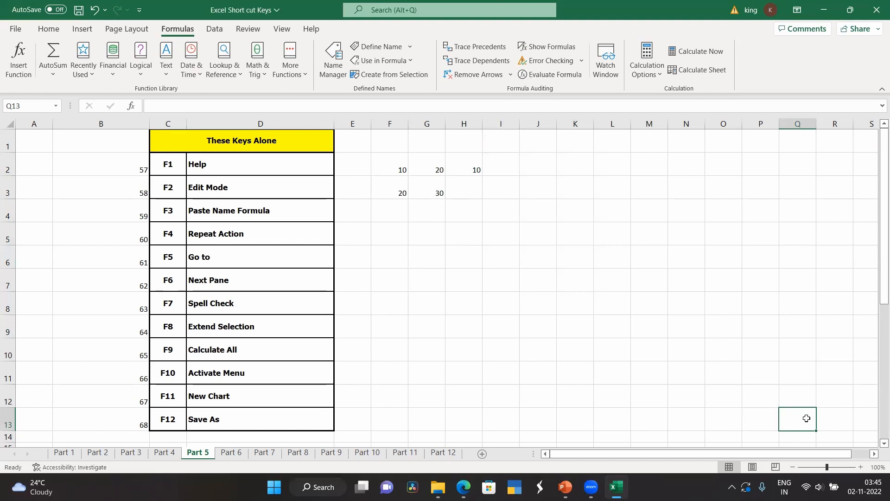
pyautogui.press('F8')
pyautogui.click(193, 143)
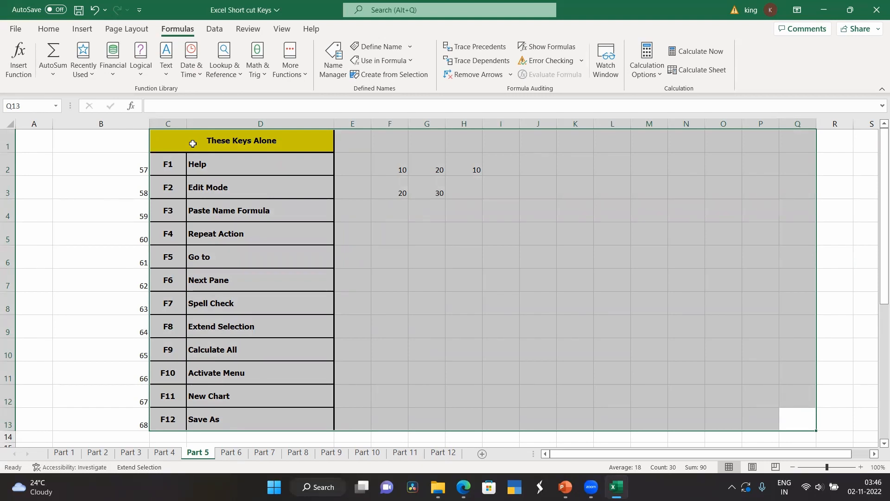
pyautogui.click(66, 208)
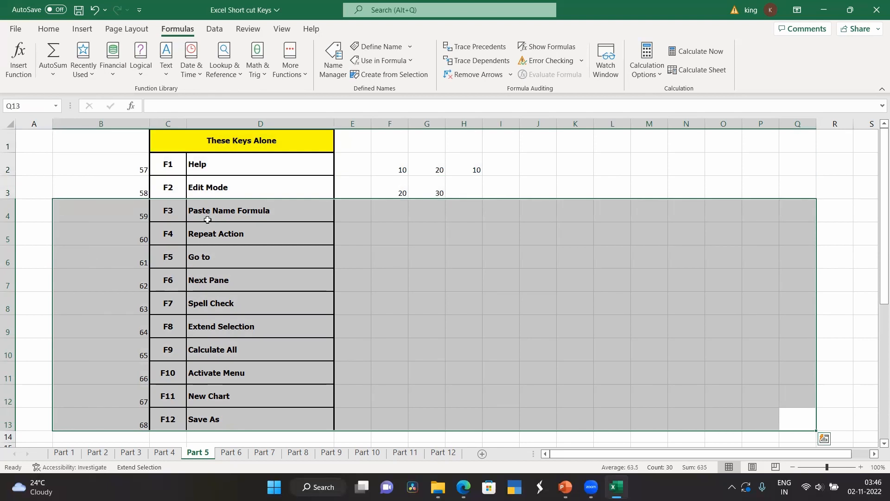
pyautogui.press('F8')
pyautogui.click(370, 163)
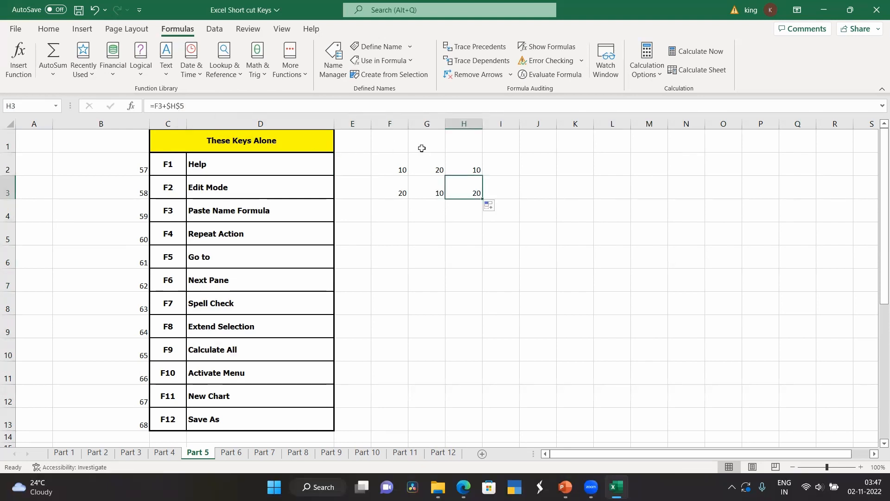
# Change the formula in cell H2 to =F2+G2.
pyautogui.click(458, 167)
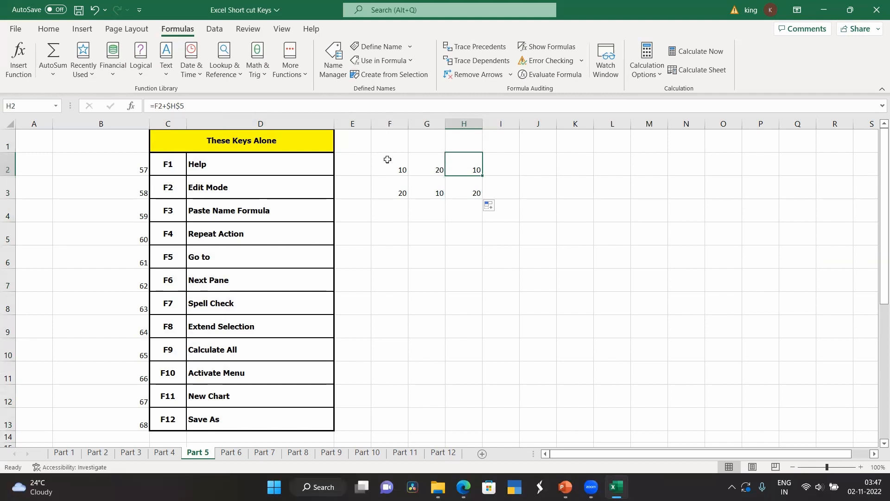
pyautogui.click(181, 106)
pyautogui.press('BackSpace')
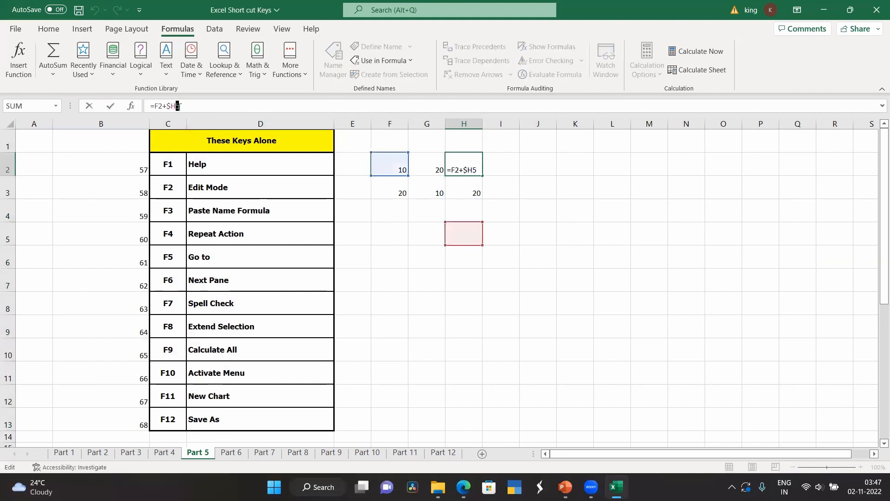
pyautogui.press('BackSpace')
pyautogui.press('BackSpace')
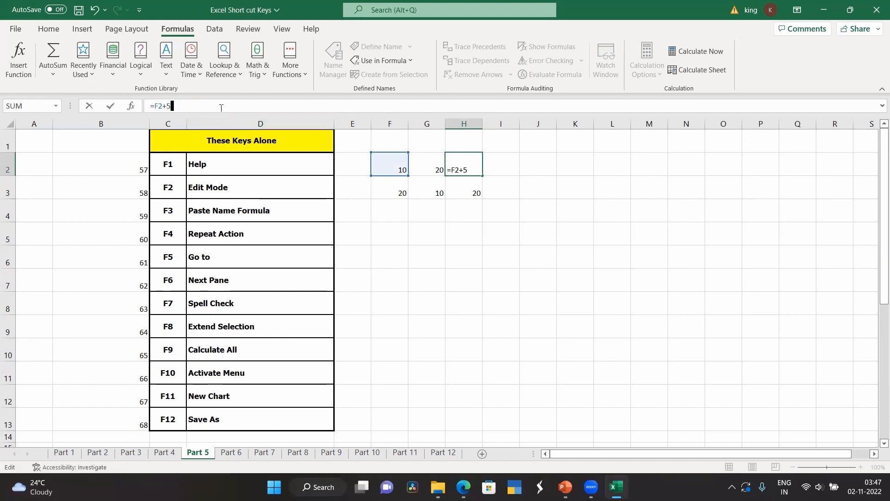
pyautogui.press('BackSpace')
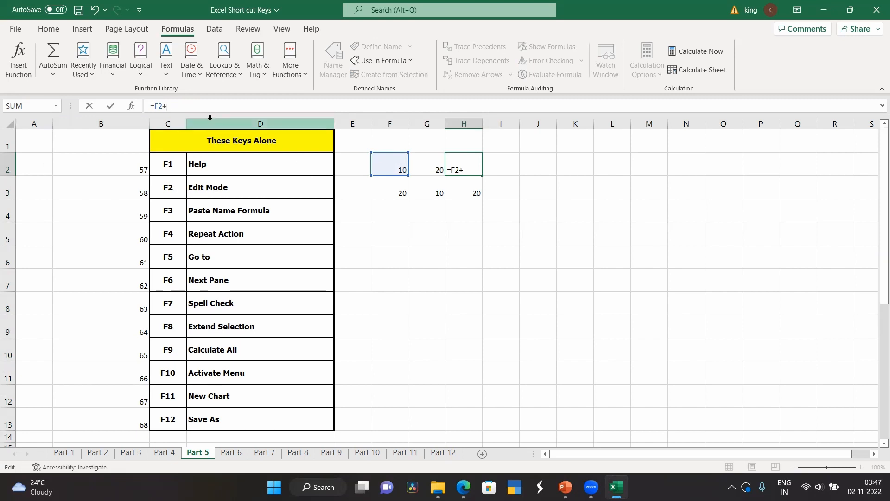
pyautogui.write('g2')
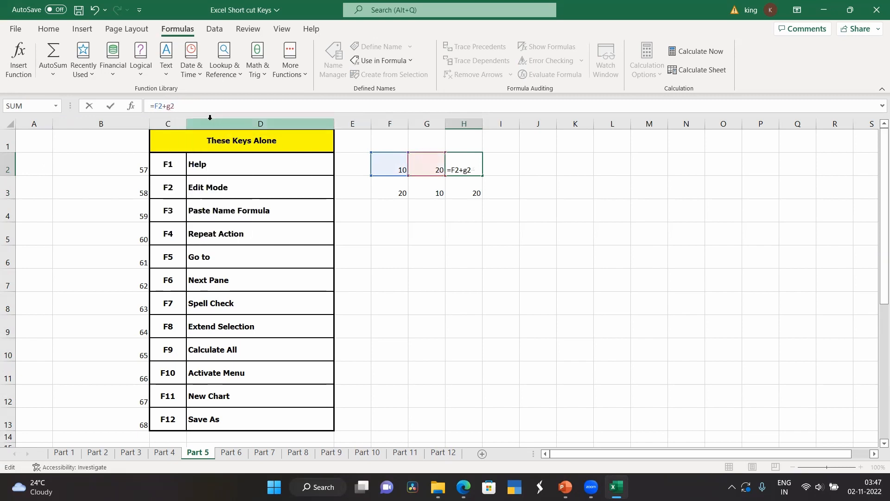
pyautogui.press('Return')
# Fill the H2 sum formula down to H3 and select H3 to inspect the copied formula.
pyautogui.click(468, 167)
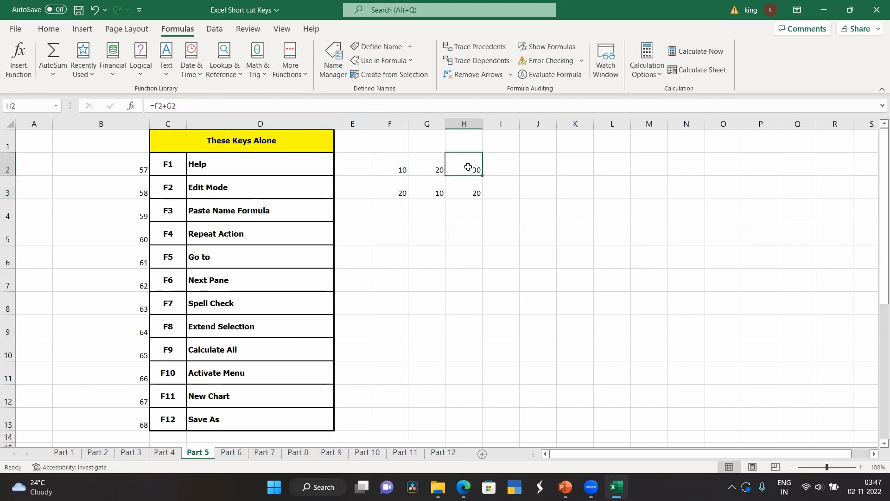
pyautogui.moveTo(482, 175); pyautogui.dragTo(479, 207)
pyautogui.click(472, 222)
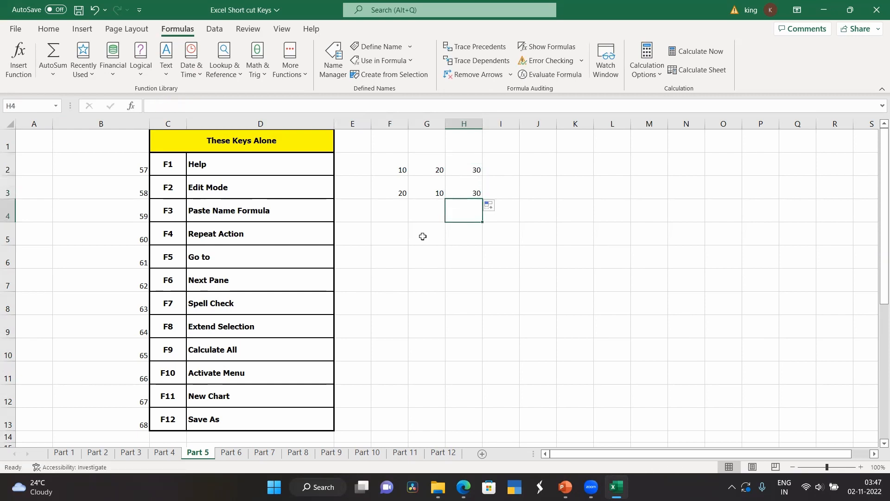
pyautogui.click(442, 250)
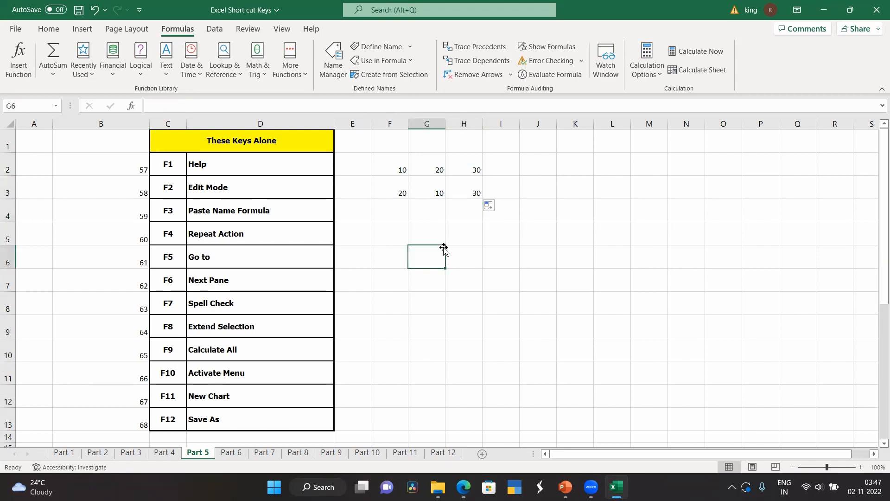
pyautogui.click(459, 191)
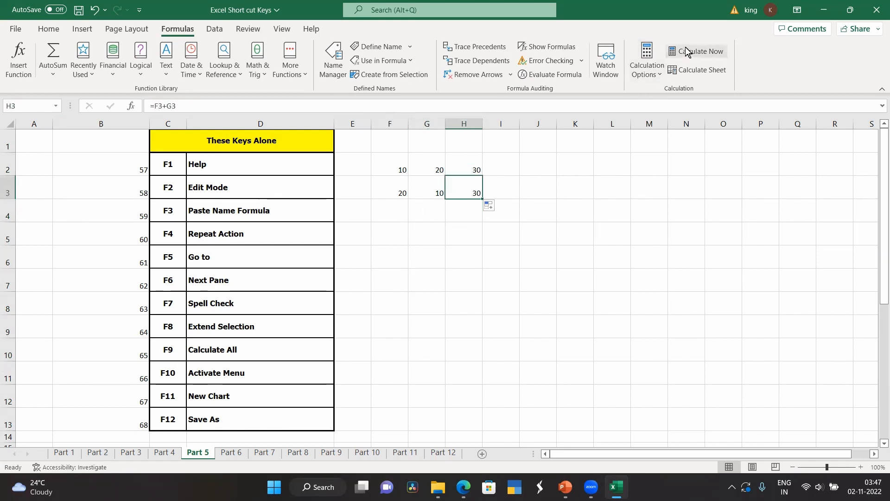
# Set the workbook's calculation mode to Manual and change cell G3 to 40, ending with H3 selected.
pyautogui.click(647, 59)
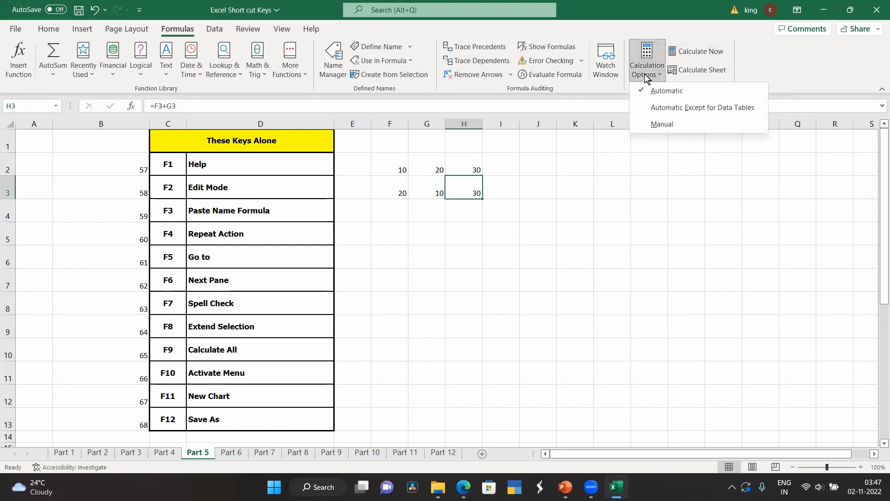
pyautogui.click(663, 124)
pyautogui.click(449, 264)
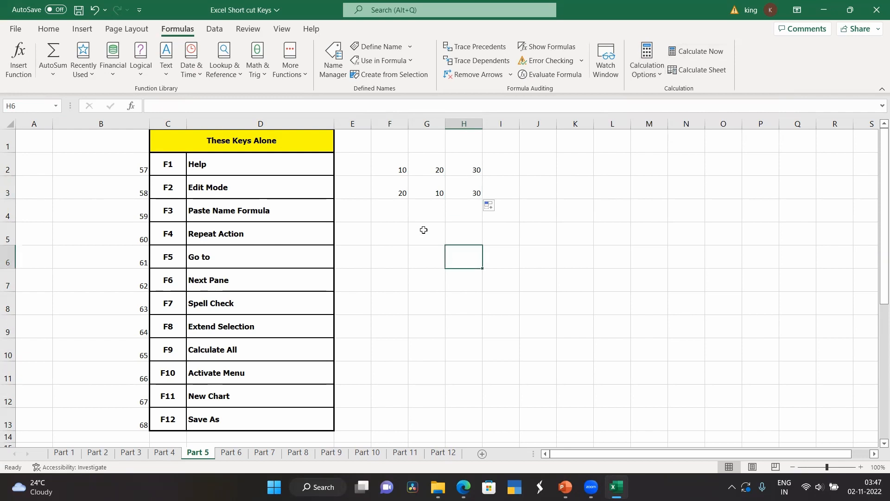
pyautogui.click(426, 195)
pyautogui.write('40')
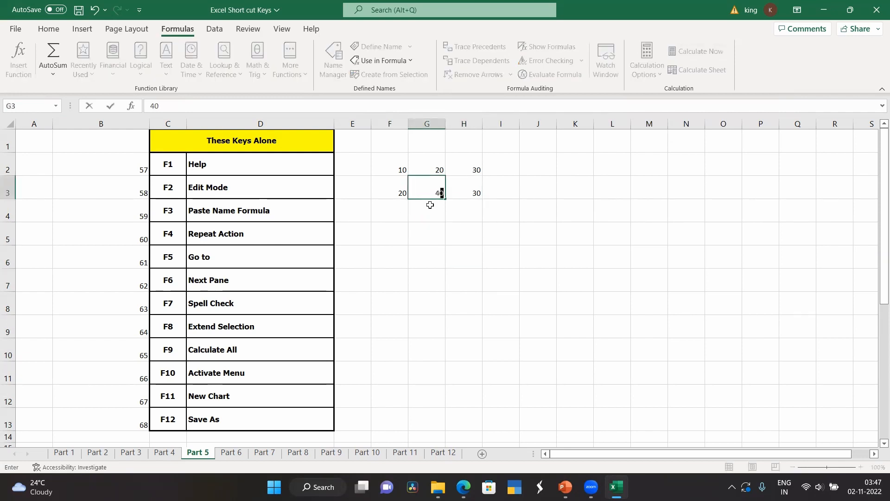
pyautogui.click(476, 191)
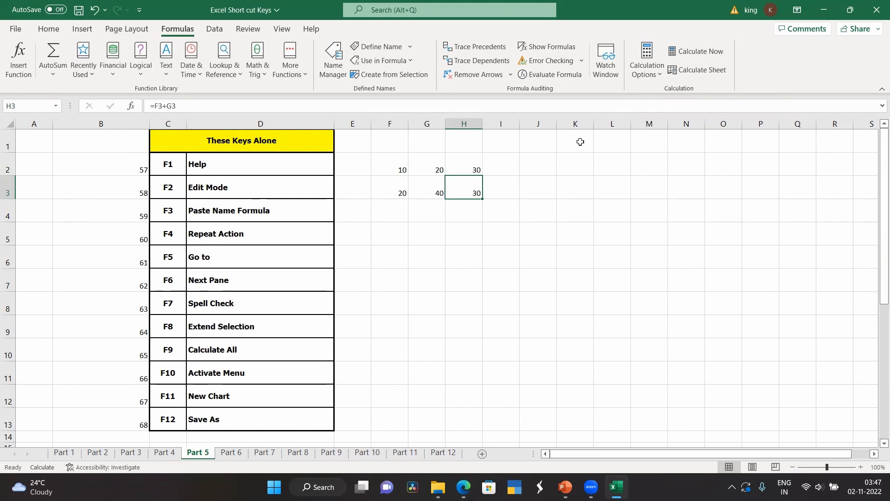
# Recalculate all formulas while in Manual mode, and set the calculation mode back to Automatic.
pyautogui.click(655, 76)
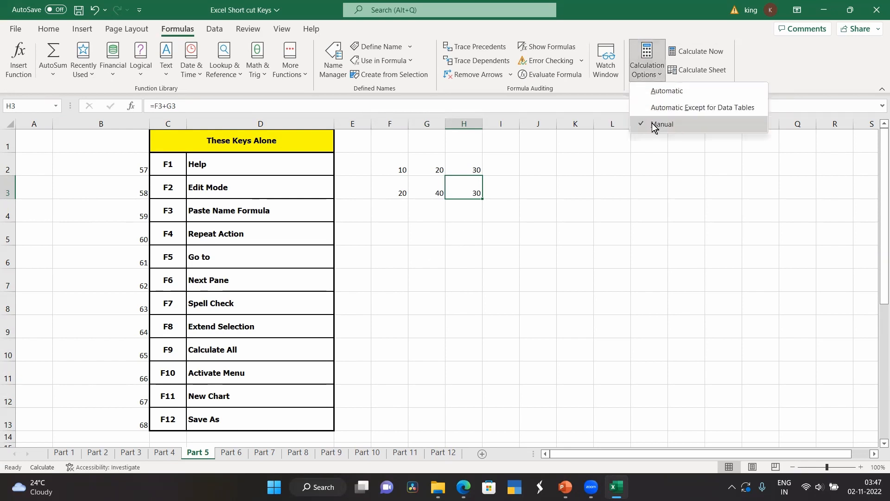
pyautogui.click(520, 210)
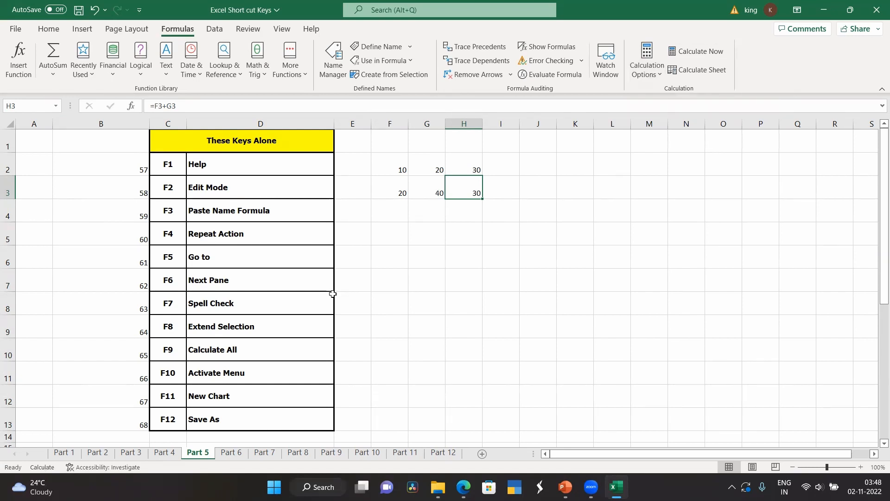
pyautogui.press('F9')
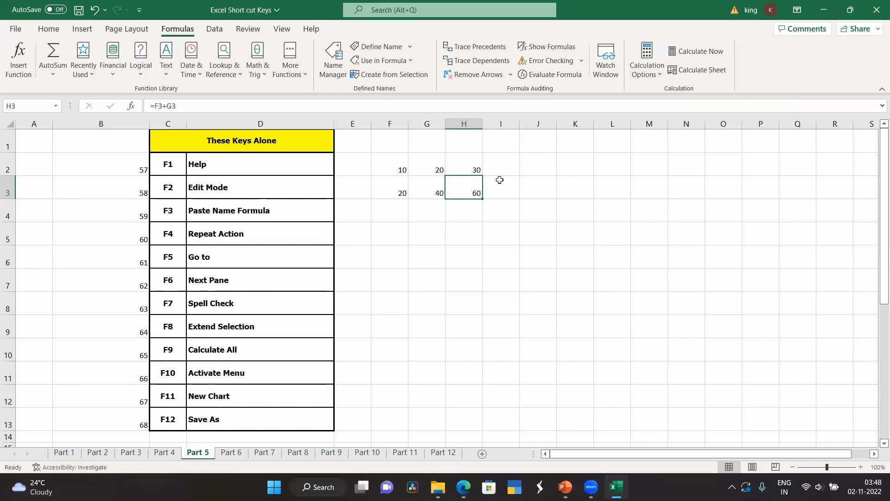
pyautogui.click(655, 77)
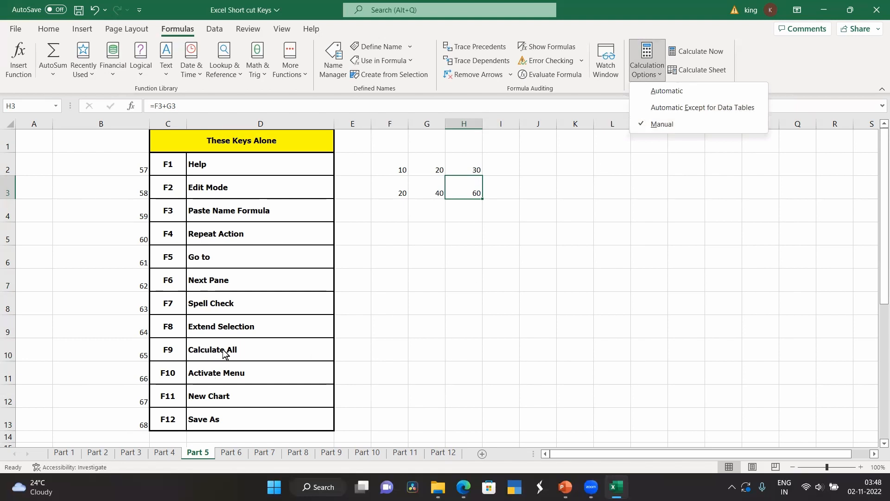
pyautogui.click(656, 95)
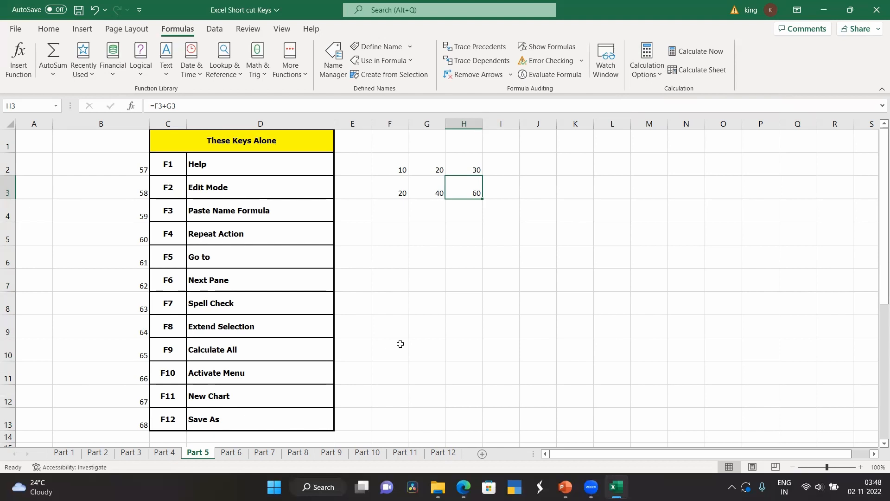
# Activate the menu key tips to view the File page, return to the sheet, and use them again to show the Home commands.
pyautogui.press('F10')
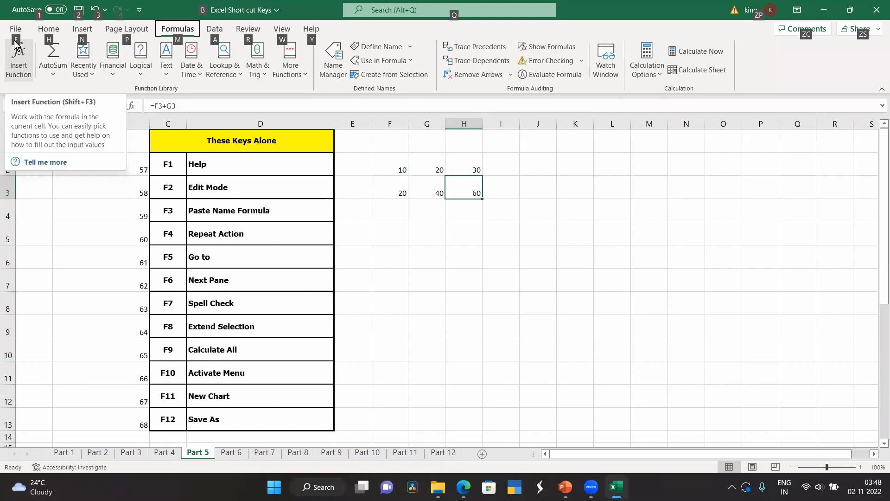
pyautogui.press('f')
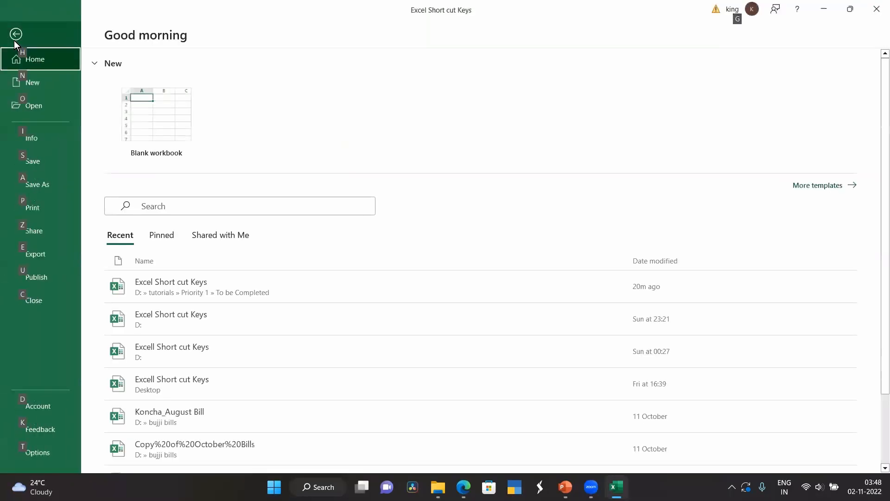
pyautogui.click(17, 35)
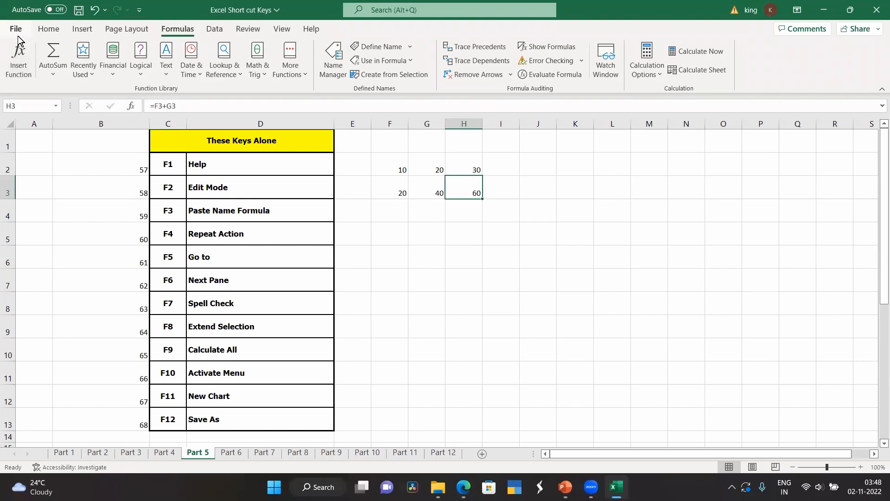
pyautogui.press('F10')
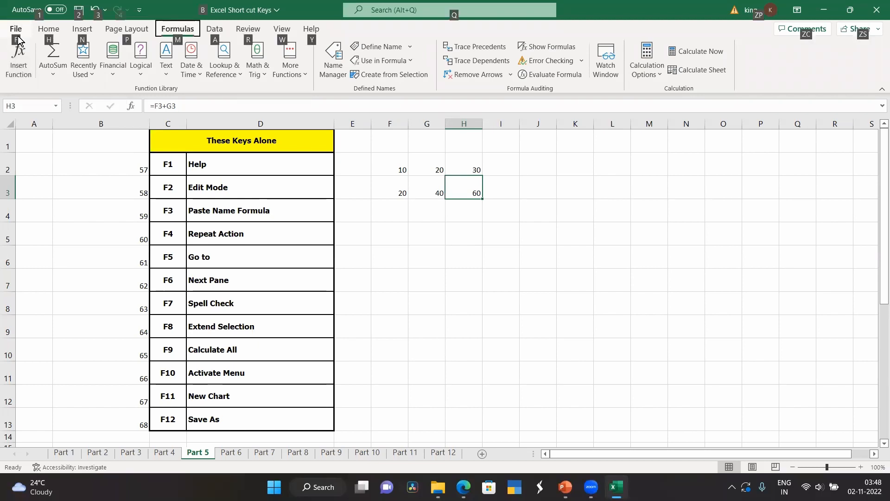
pyautogui.press('h')
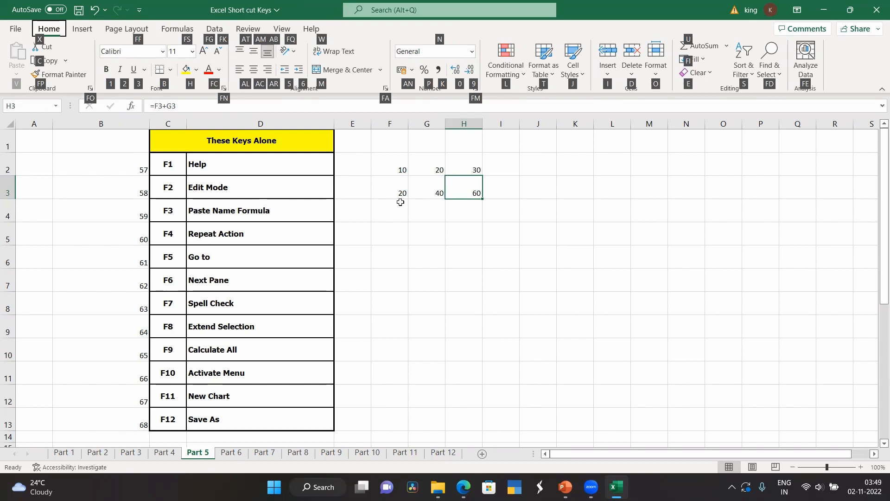
# Add the headings s1, s2 and tot above the number columns in cells F1, G1 and H1.
pyautogui.moveTo(389, 166); pyautogui.dragTo(464, 185)
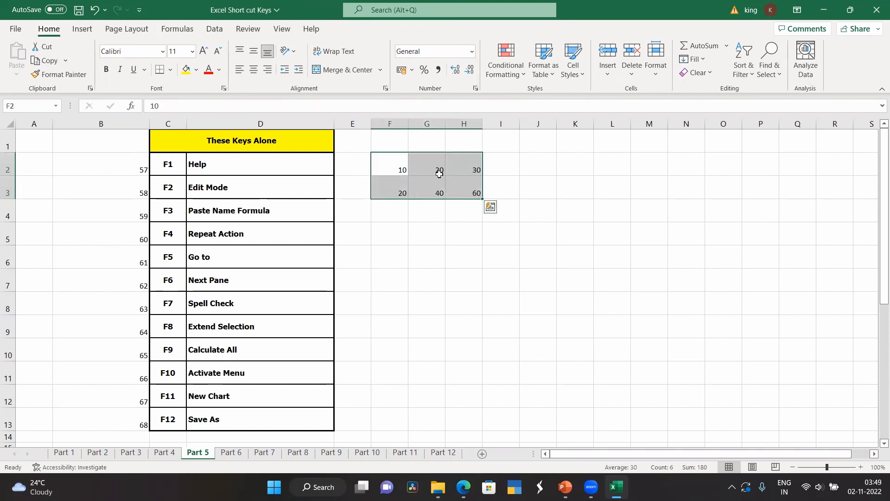
pyautogui.click(391, 141)
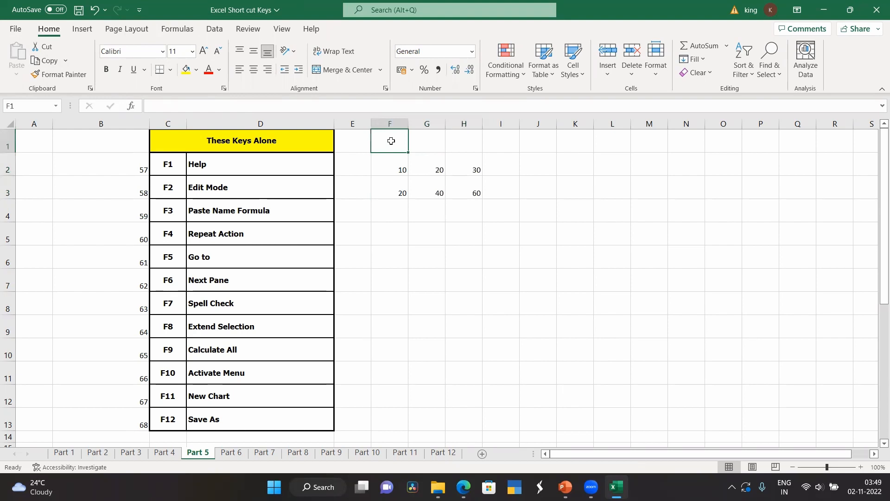
pyautogui.write('s1')
pyautogui.click(423, 141)
pyautogui.write('s2')
pyautogui.click(468, 143)
pyautogui.write('tp')
pyautogui.press('BackSpace')
pyautogui.press('BackSpace')
pyautogui.write('tot')
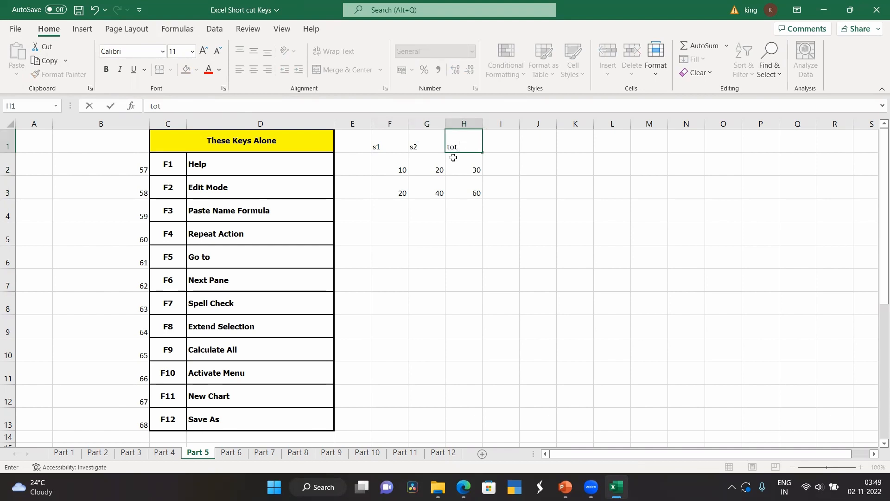
# Create a chart on its own sheet from the range F1:H3, and delete that chart sheet.
pyautogui.moveTo(390, 141); pyautogui.dragTo(468, 185)
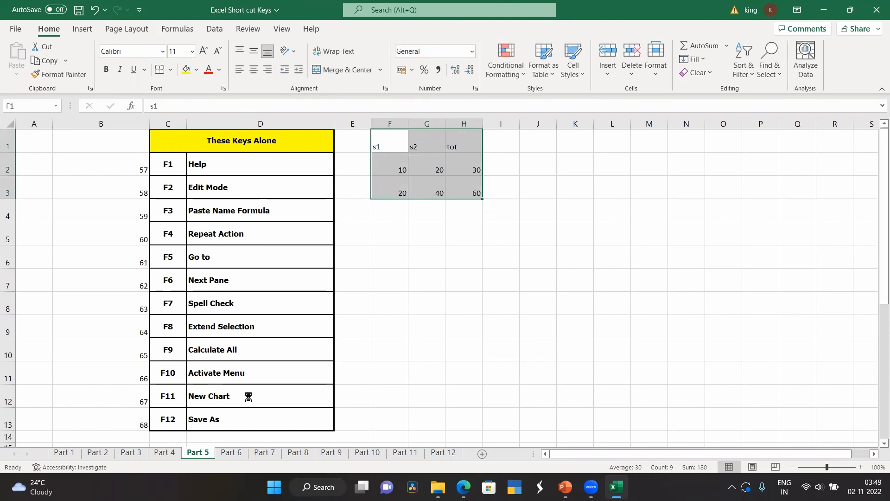
pyautogui.press('F11')
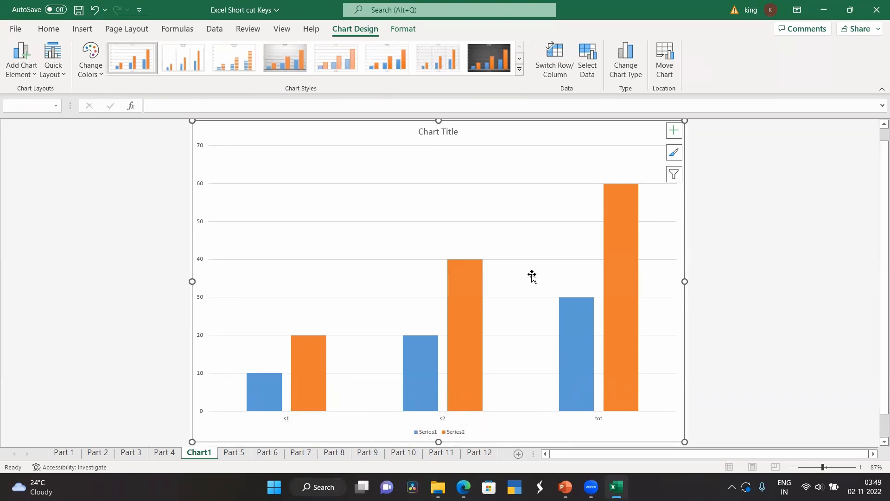
pyautogui.rightClick(194, 453)
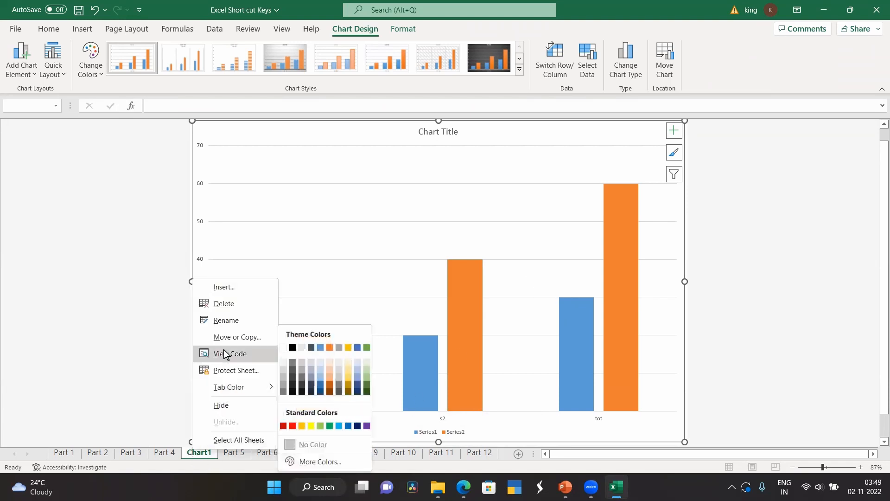
pyautogui.click(225, 305)
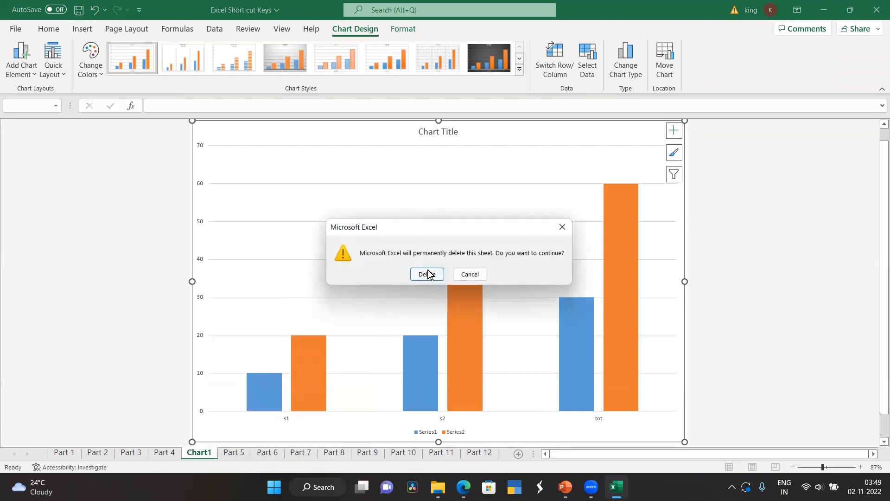
pyautogui.click(427, 272)
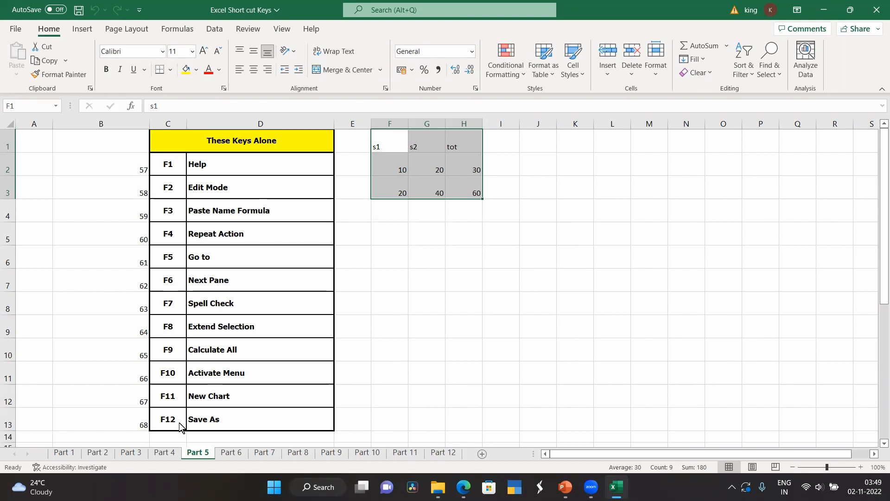
# Open the Save As dialog for the workbook, close it without saving, and select the F1 entry in cell C2.
pyautogui.press('F12')
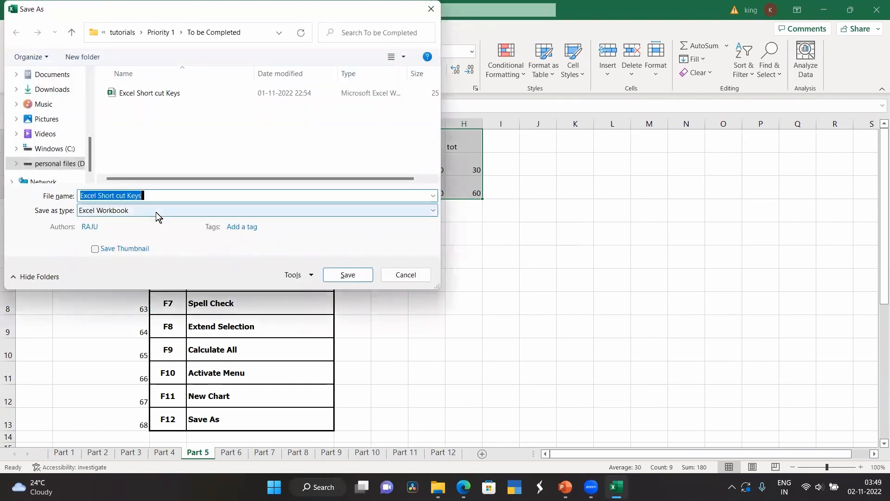
pyautogui.click(430, 10)
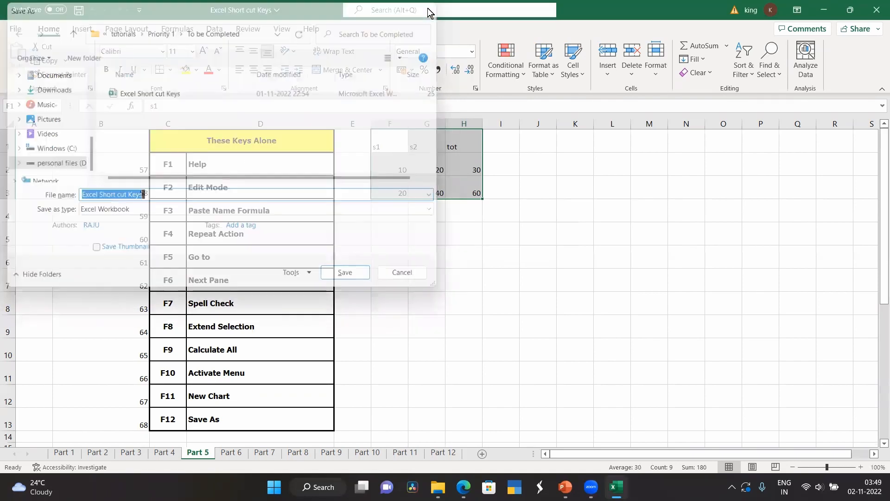
pyautogui.click(370, 254)
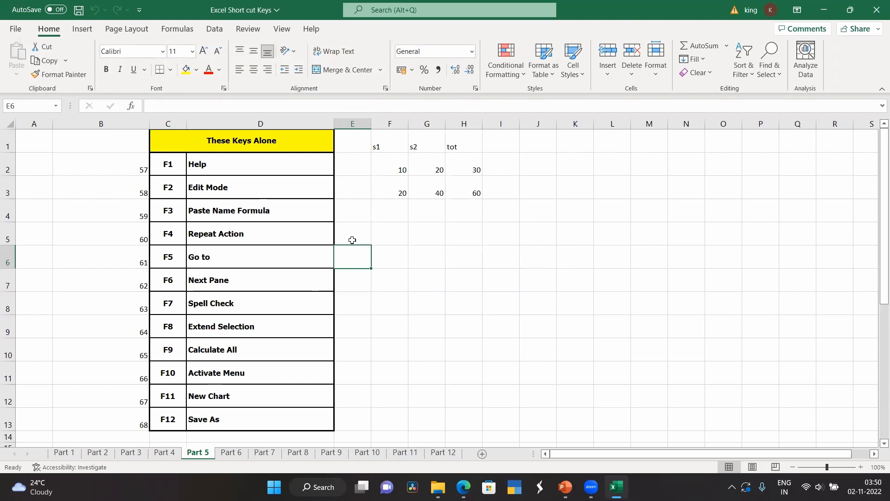
pyautogui.click(162, 165)
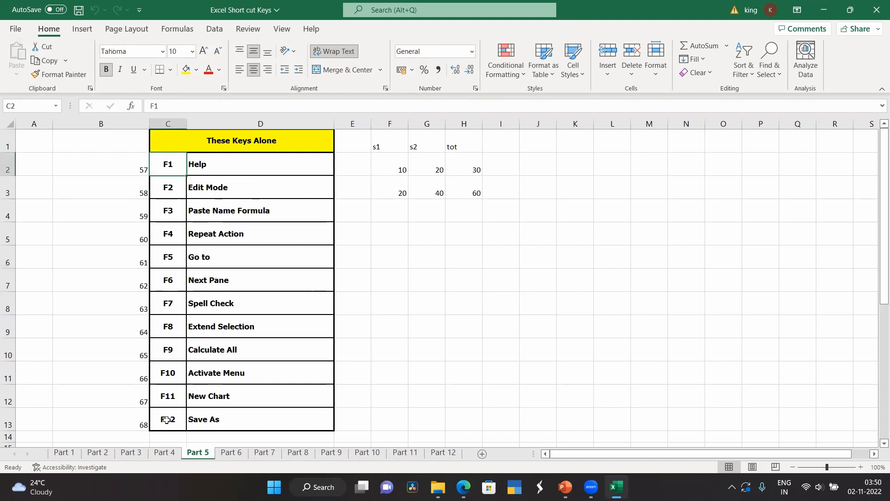